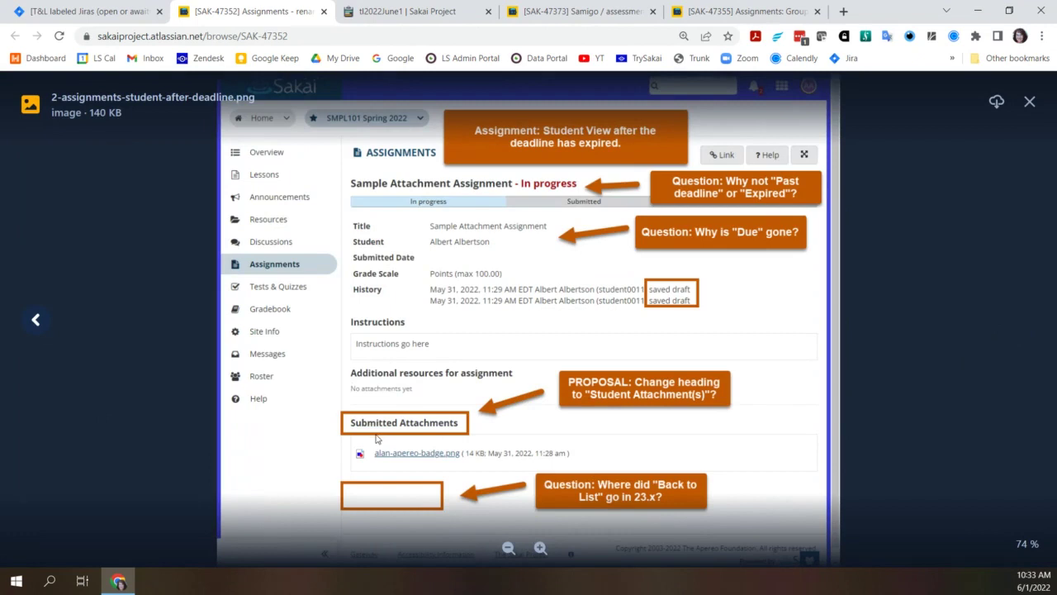
# Step: Compare the attached student-view screenshots of the assignment before and after the deadline
pyautogui.click(33, 322)
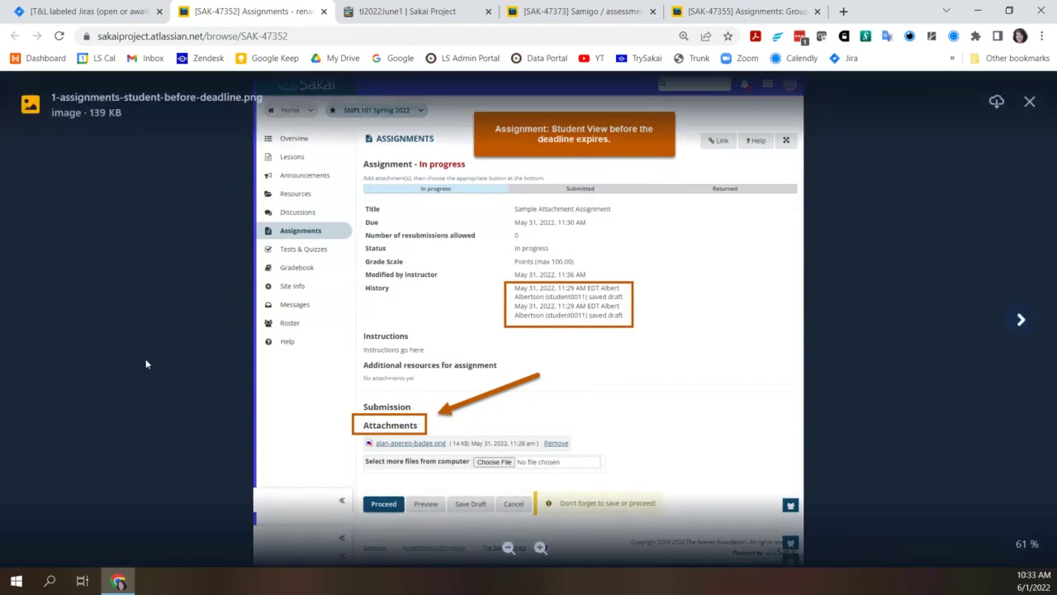
pyautogui.click(1019, 322)
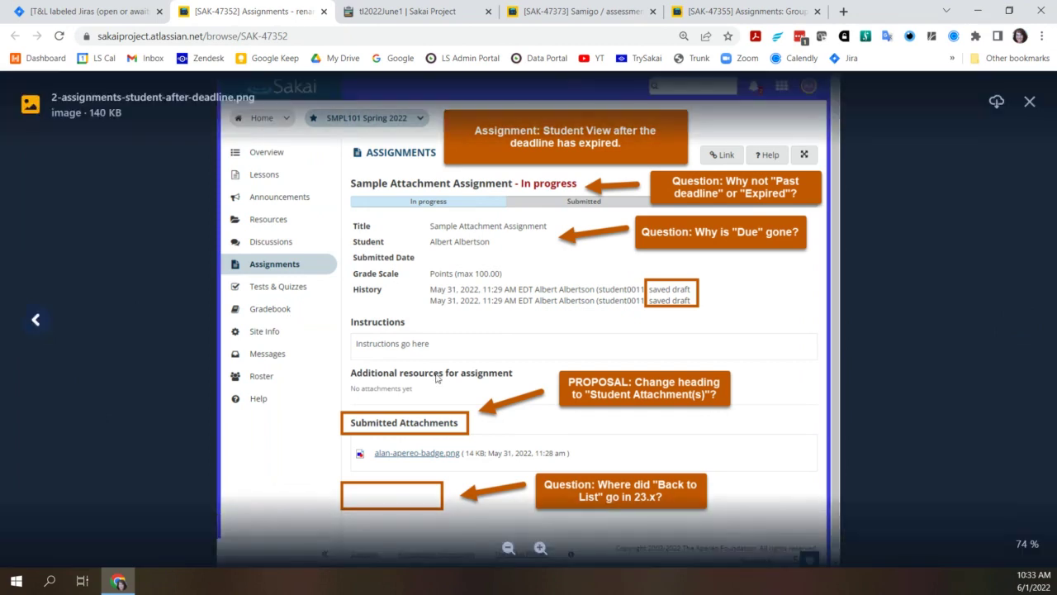
pyautogui.click(24, 321)
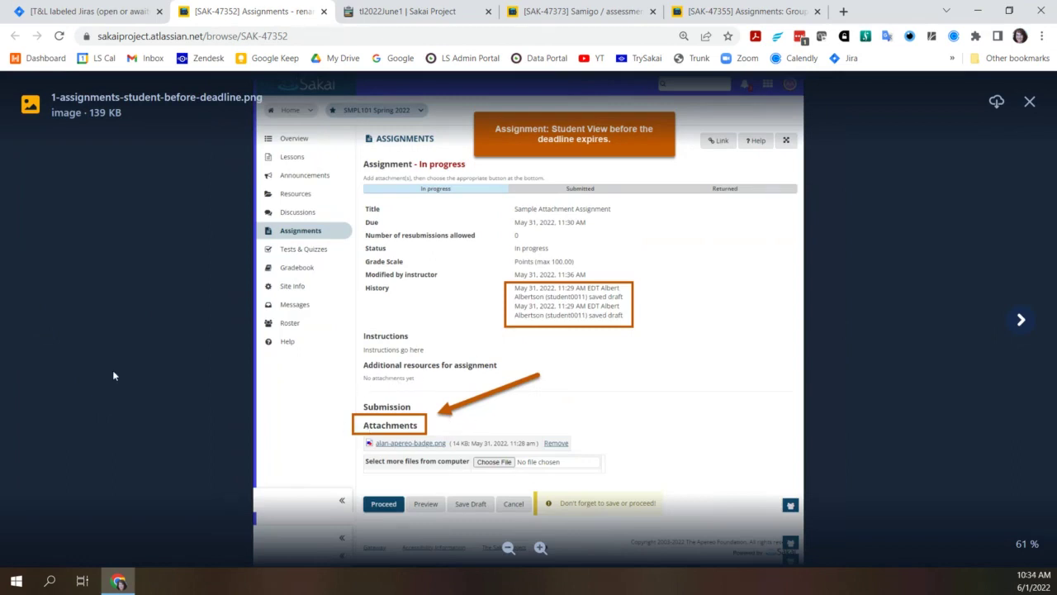
# Step: Close the SAK-47373 issue page, return to SAK-47352 and close its enlarged screenshot
pyautogui.click(587, 11)
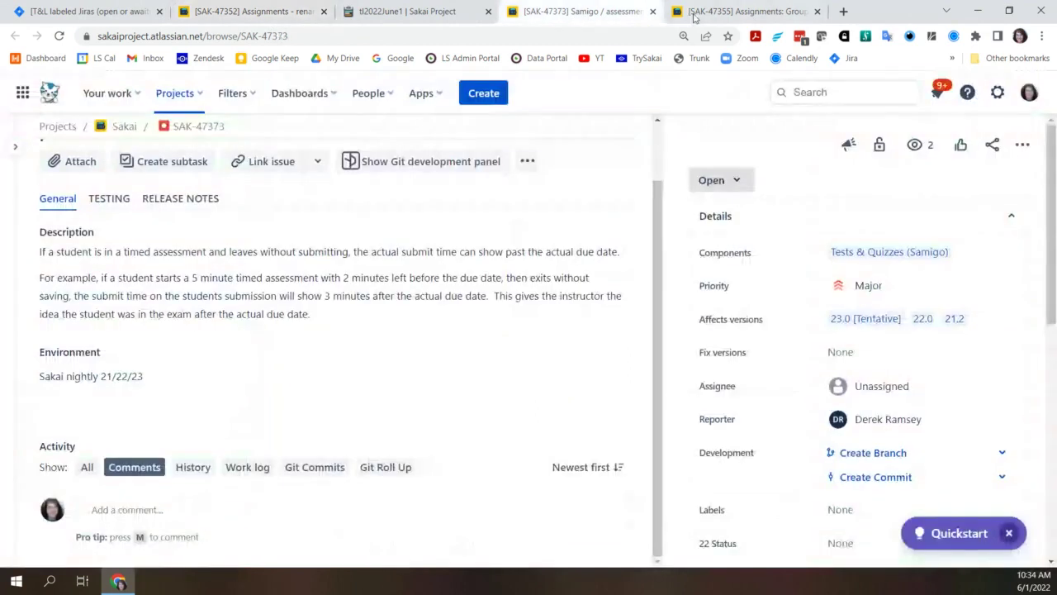
pyautogui.click(654, 11)
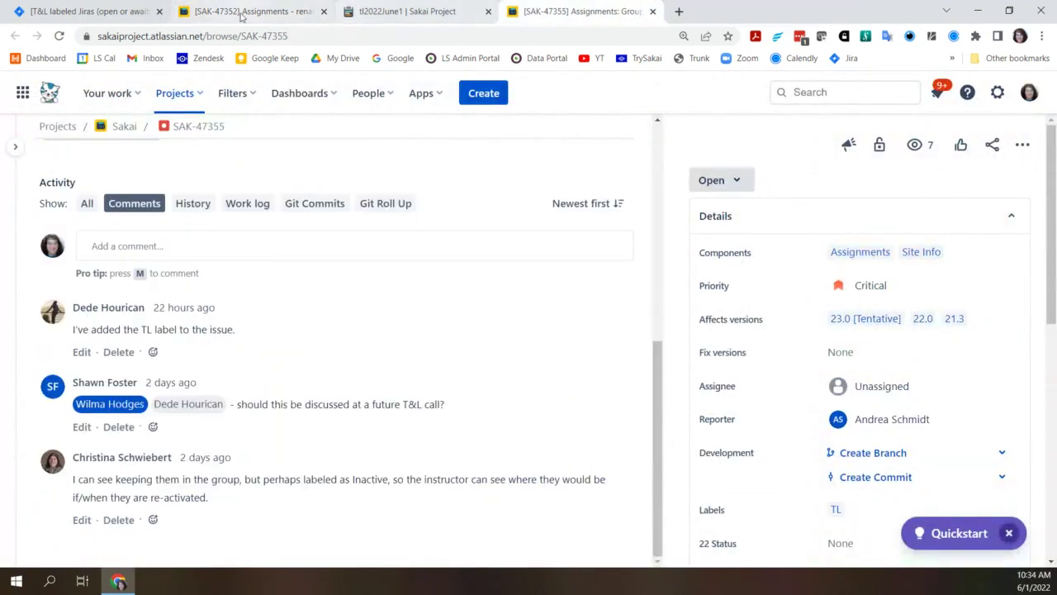
pyautogui.click(248, 12)
pyautogui.click(1030, 101)
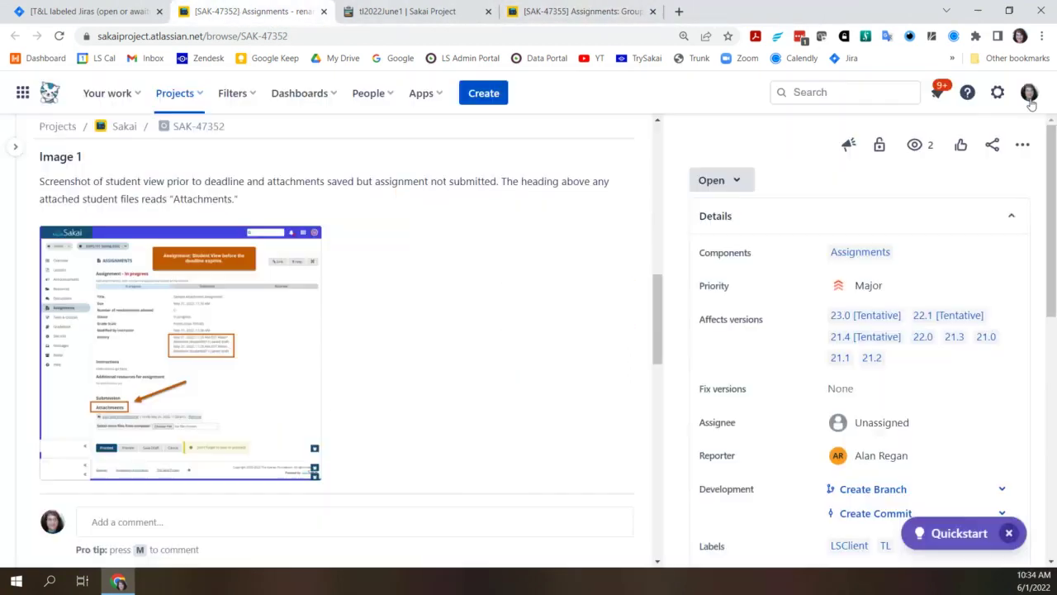
pyautogui.scroll(2, 400, 293)
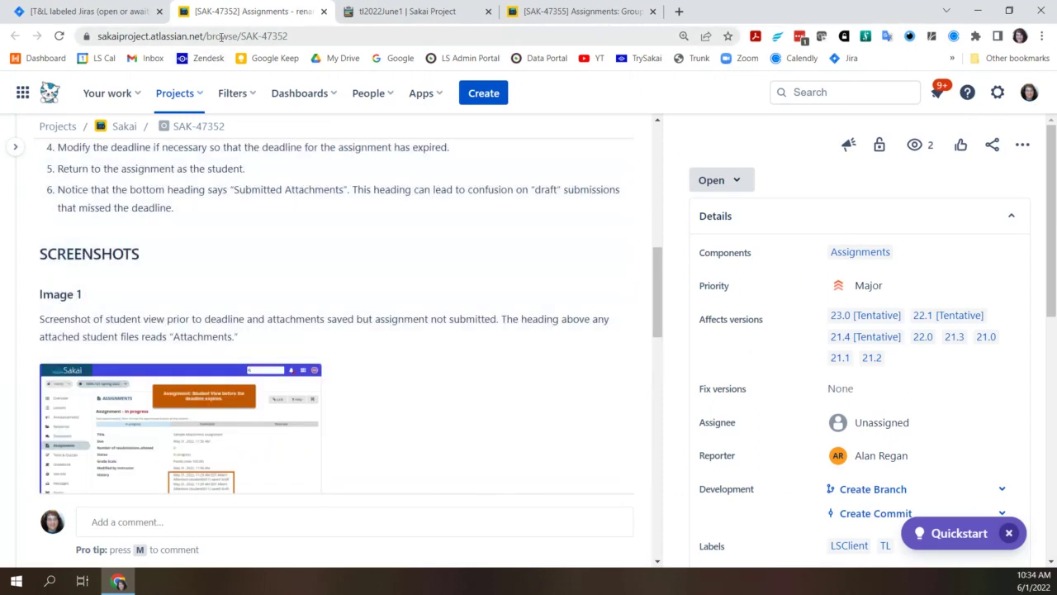
# Step: Copy the SAK-47352 issue link into a new bullet below the SAK-47373 entry in the tl2022June1 meeting notes
pyautogui.click(372, 22)
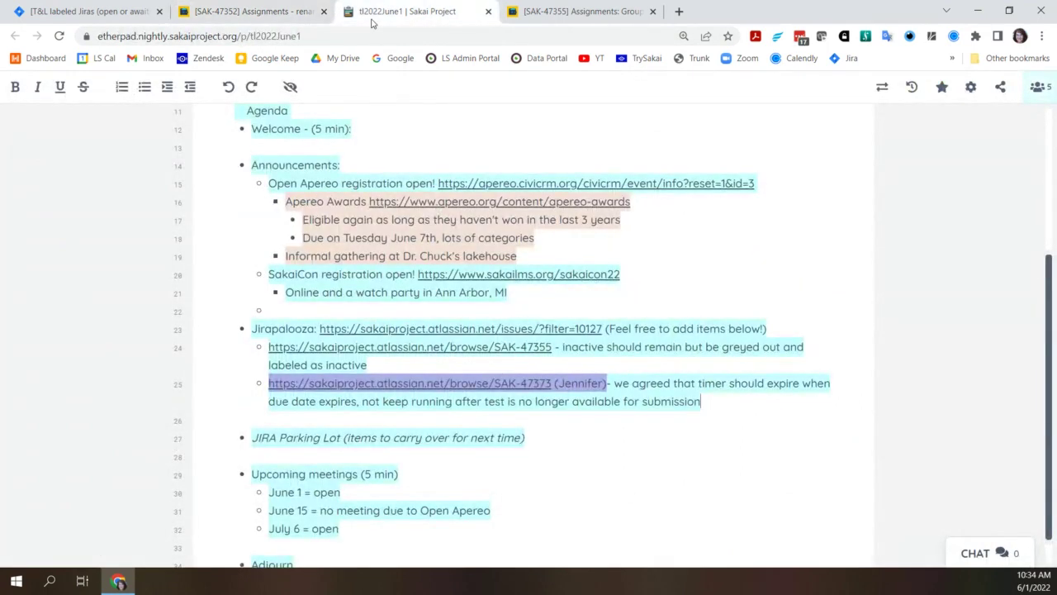
pyautogui.click(223, 11)
pyautogui.click(203, 31)
pyautogui.hotkey('ctrl', 'c')
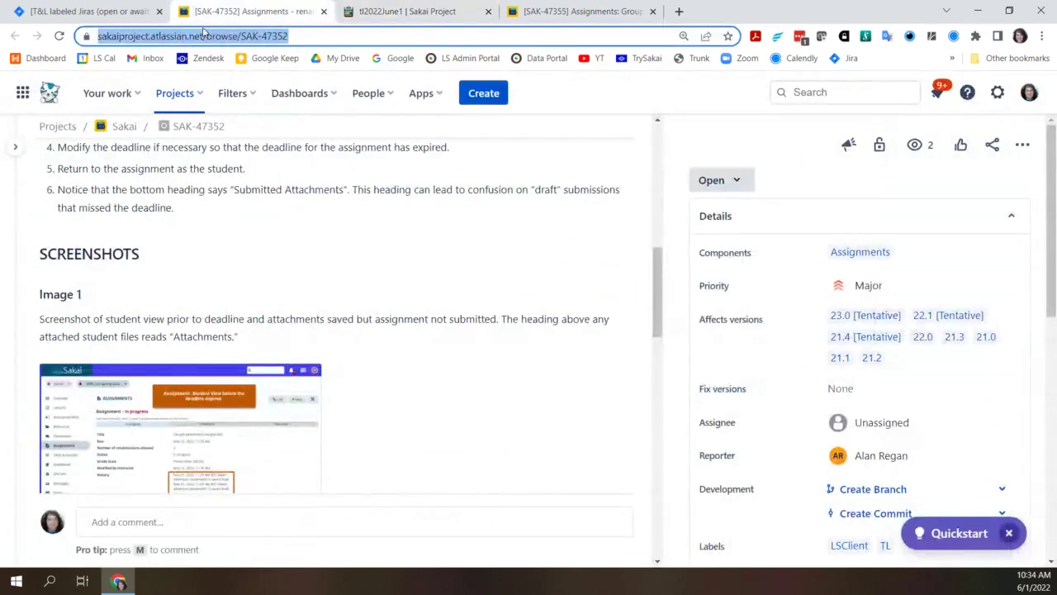
pyautogui.click(374, 12)
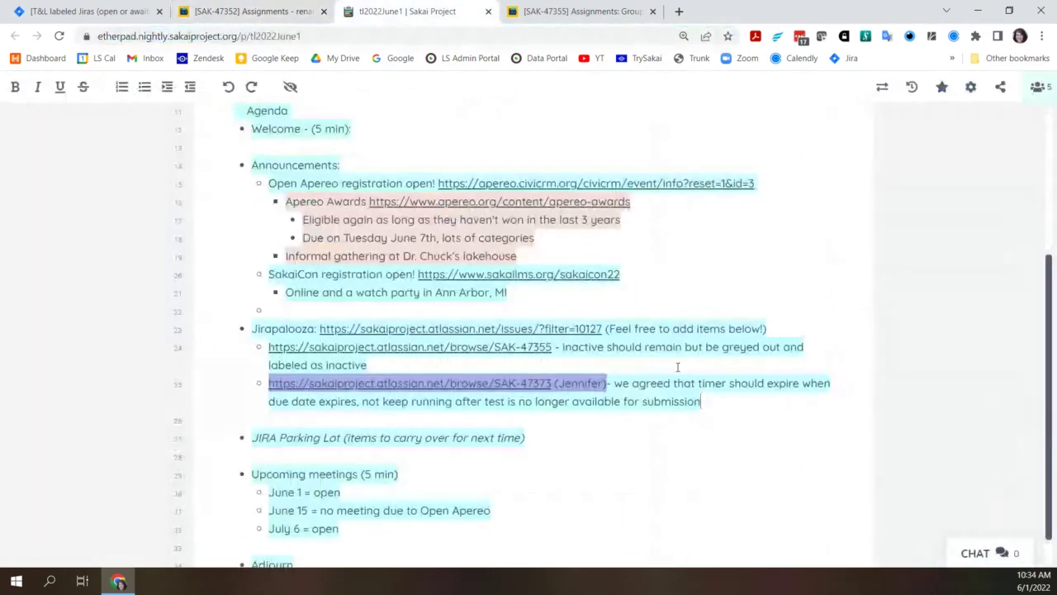
pyautogui.click(724, 403)
pyautogui.press('Return')
pyautogui.hotkey('ctrl', 'v')
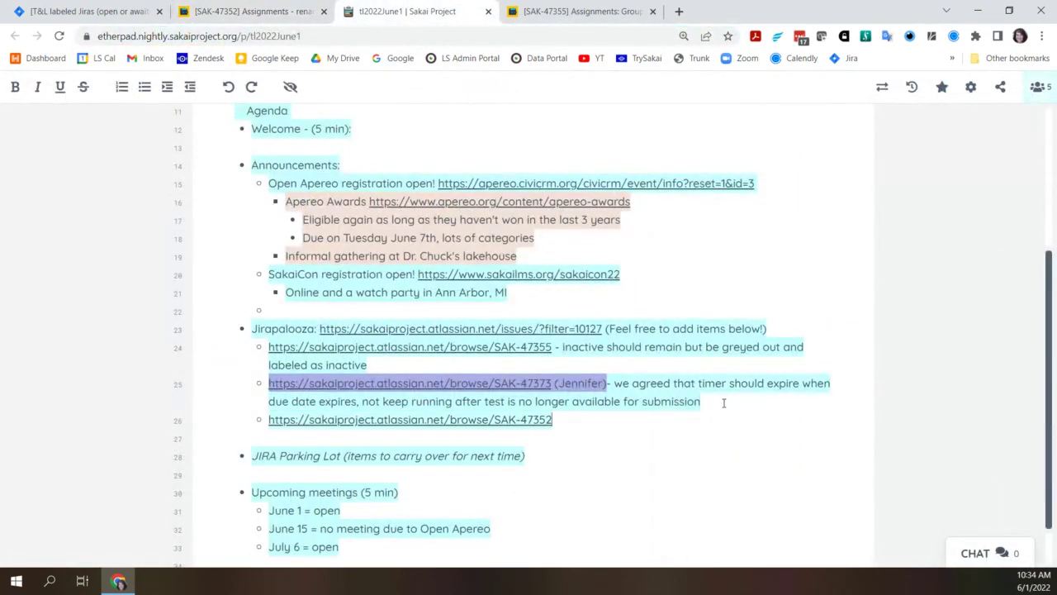
# Step: Add the note "- suggestion to change to "Student Attachment(s)" is good, should change for both in progress" after the SAK-47352 link
pyautogui.write('- suggestion to ')
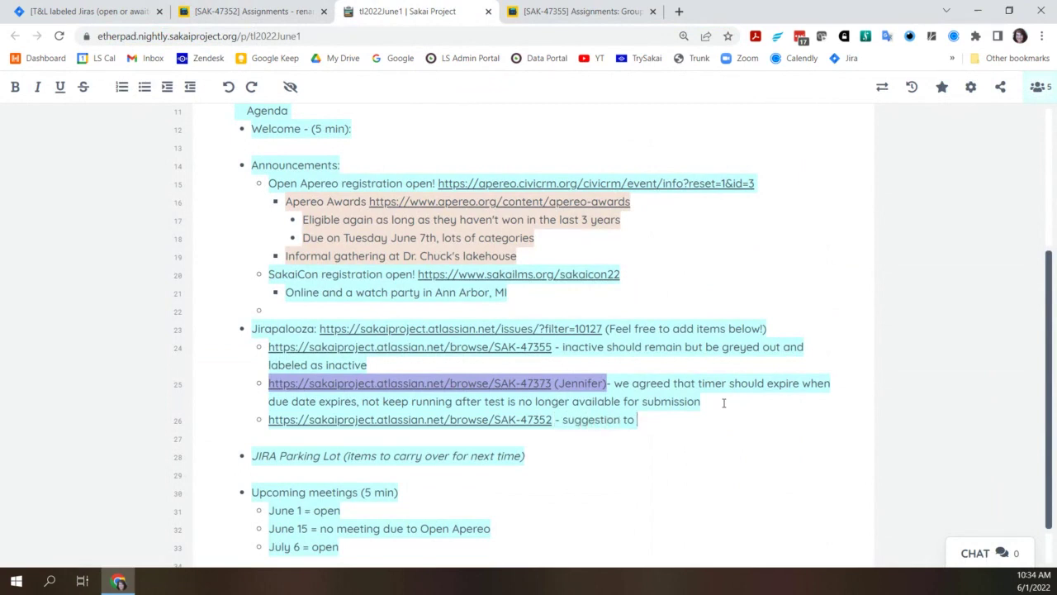
pyautogui.write('change to ')
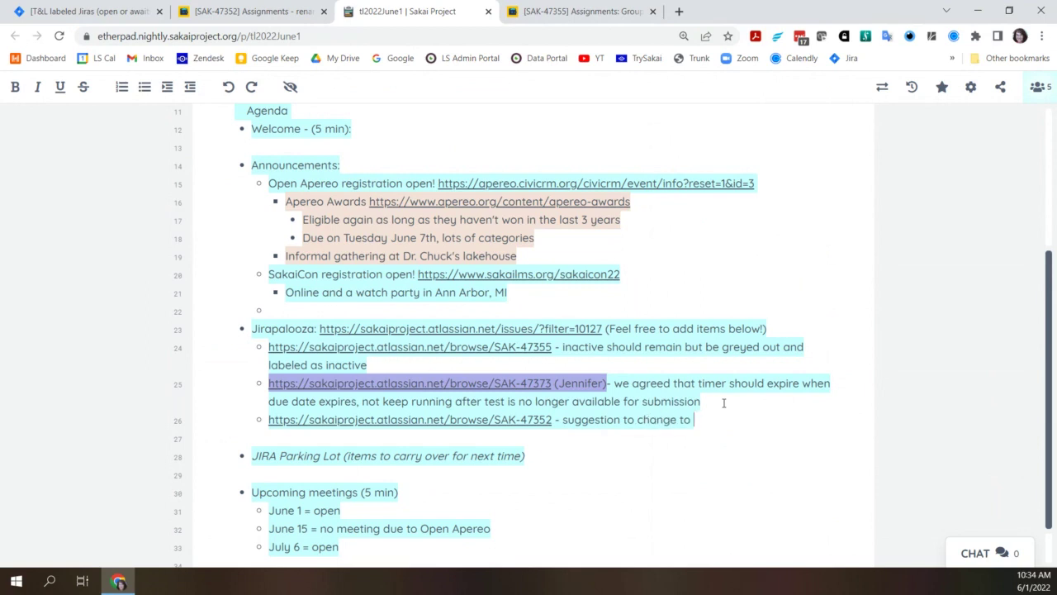
pyautogui.write('"Student A')
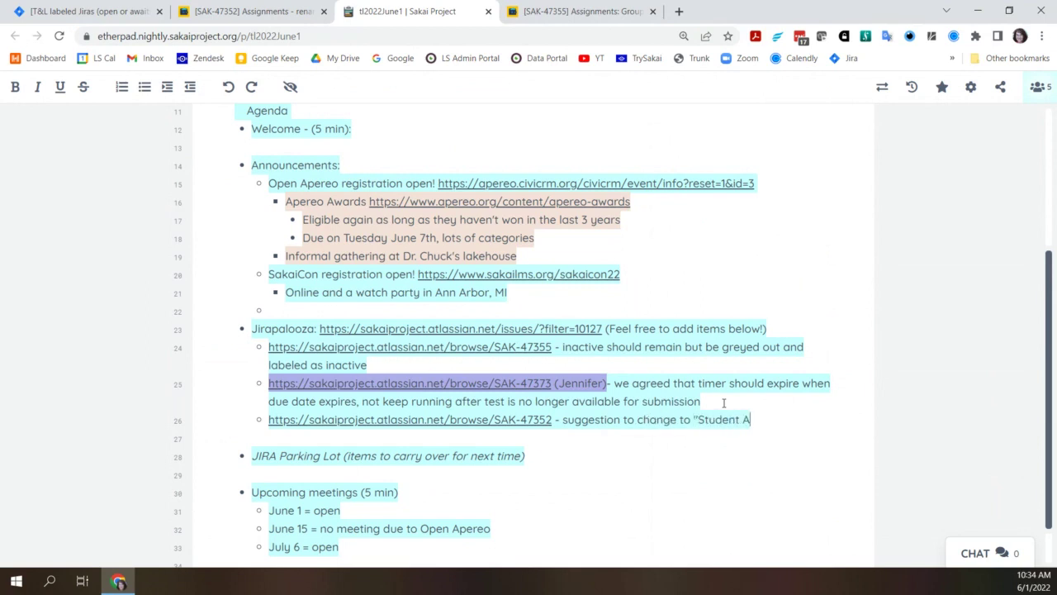
pyautogui.write('ttachment')
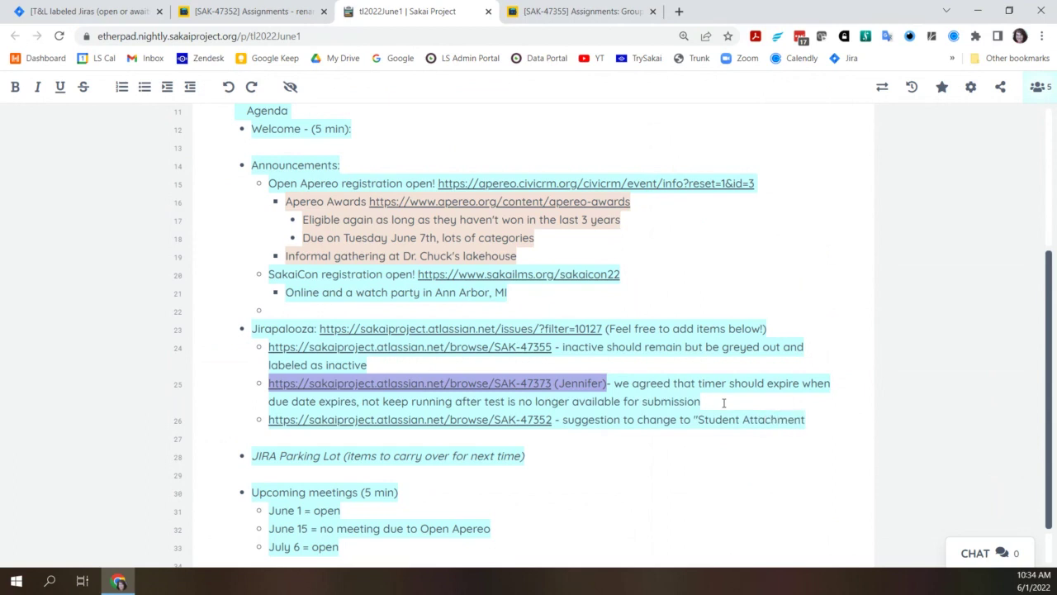
pyautogui.write('(s)" is')
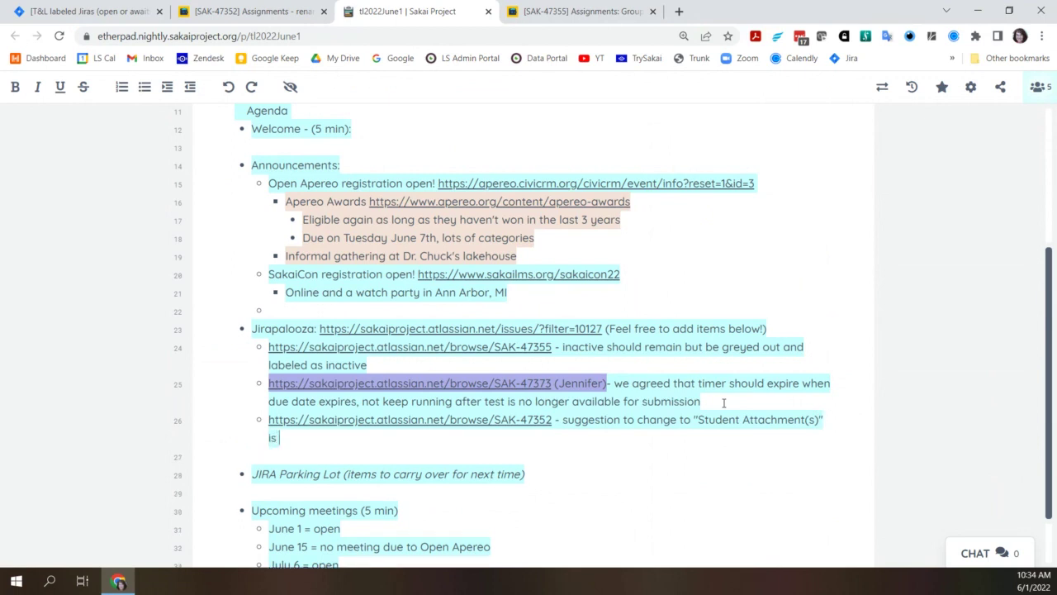
pyautogui.write(' good, ')
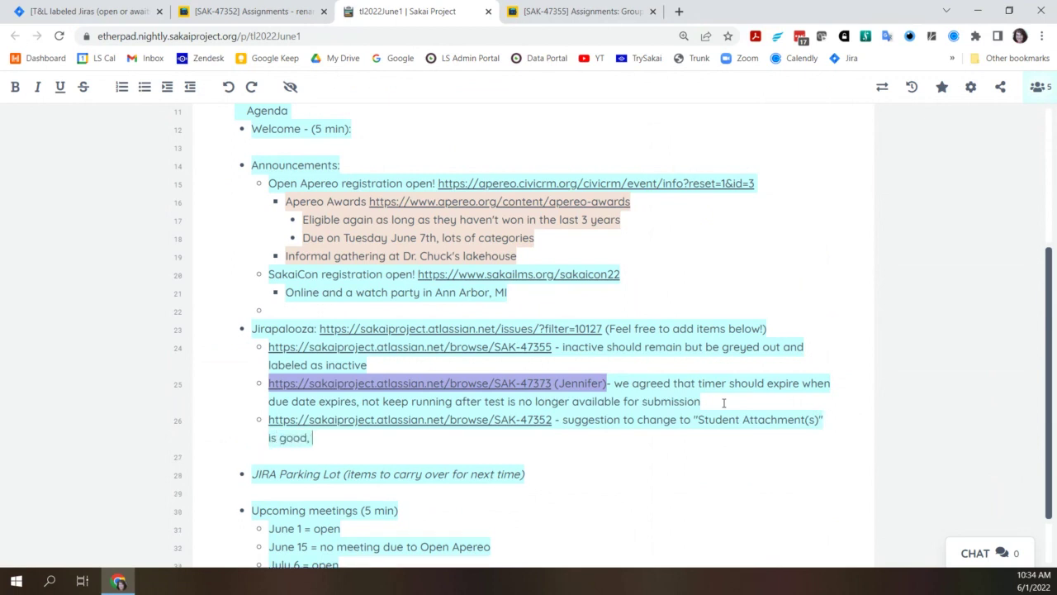
pyautogui.write('should change ')
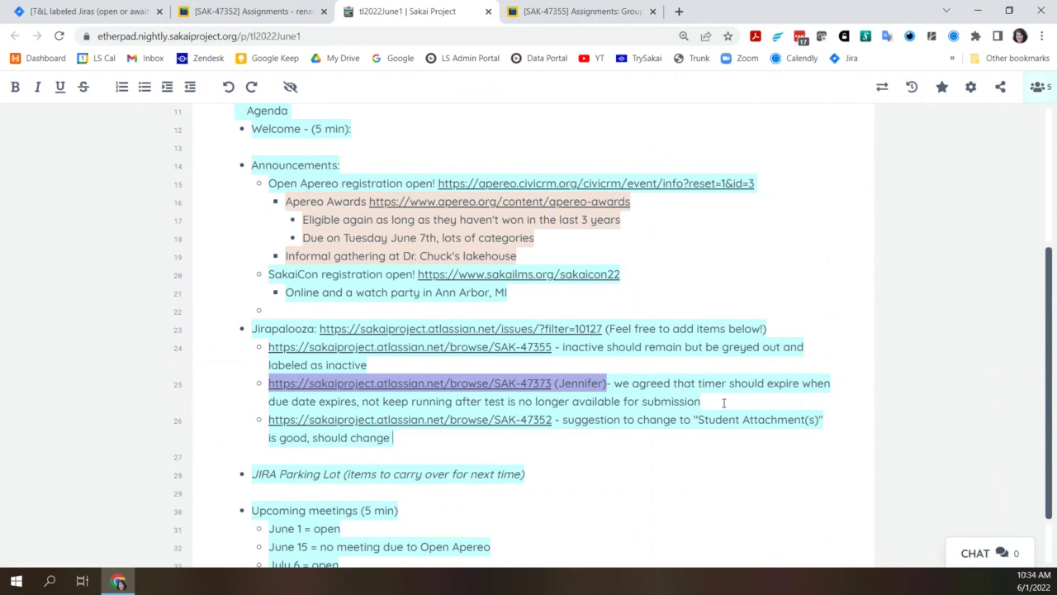
pyautogui.write('for both in')
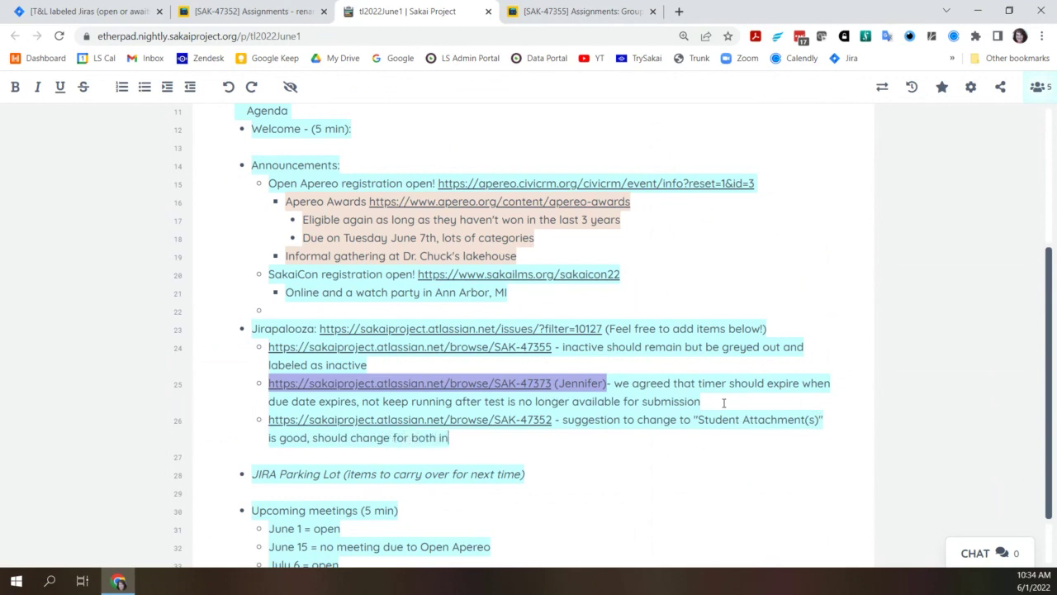
pyautogui.write(' progress')
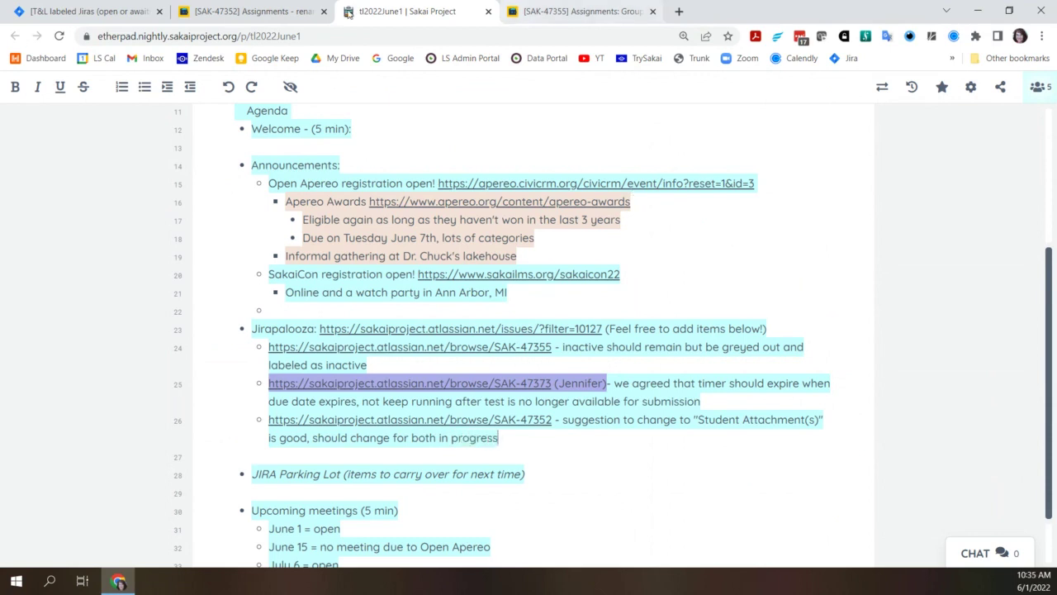
# Step: Check the before-deadline screenshot in SAK-47352, and replace "in progress" in its meeting note with "before and after deadline for consitency"
pyautogui.click(571, 9)
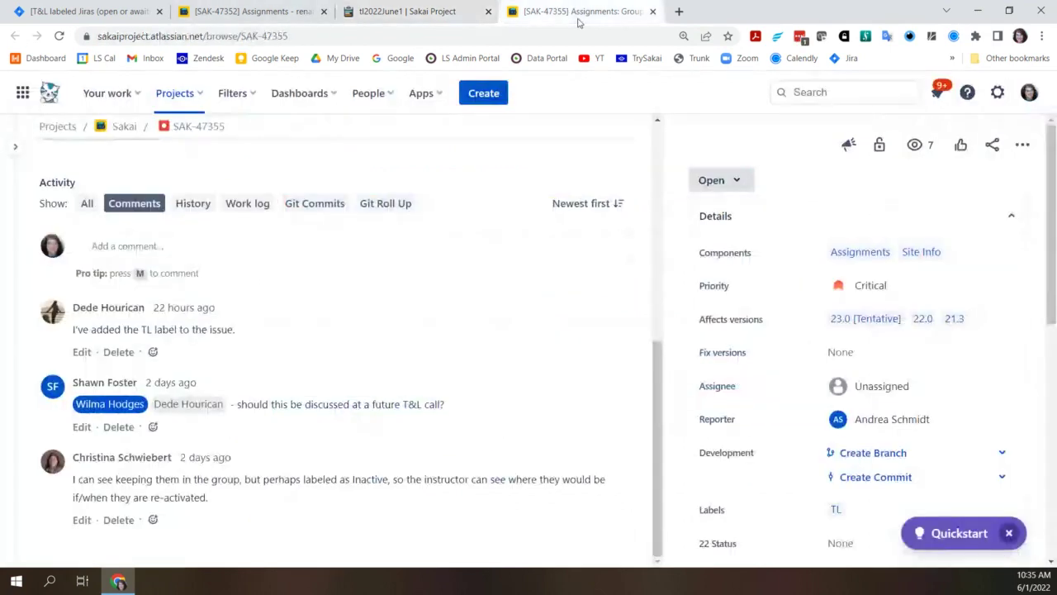
pyautogui.click(259, 11)
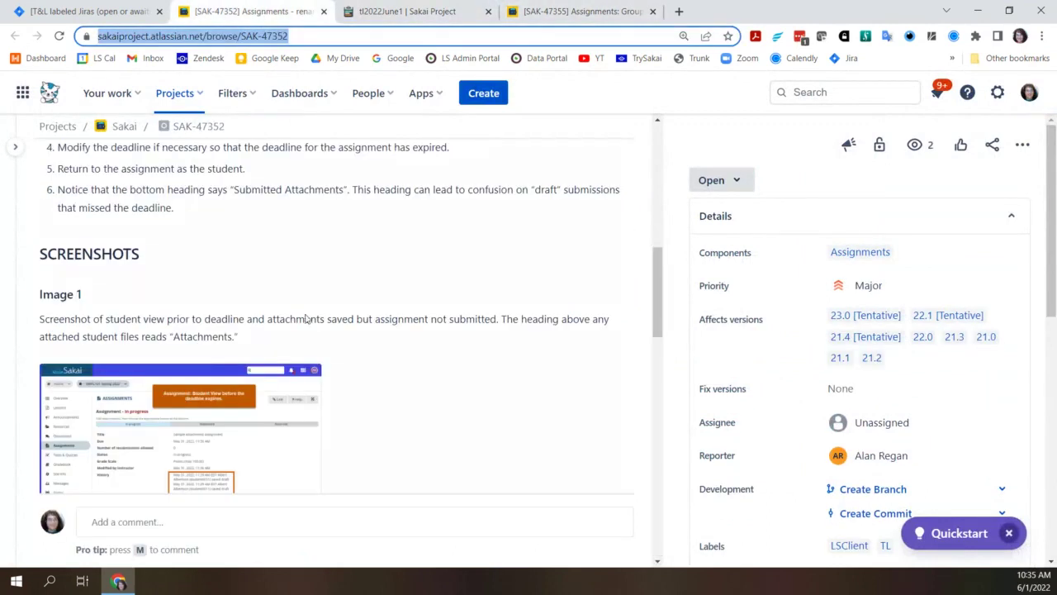
pyautogui.click(144, 423)
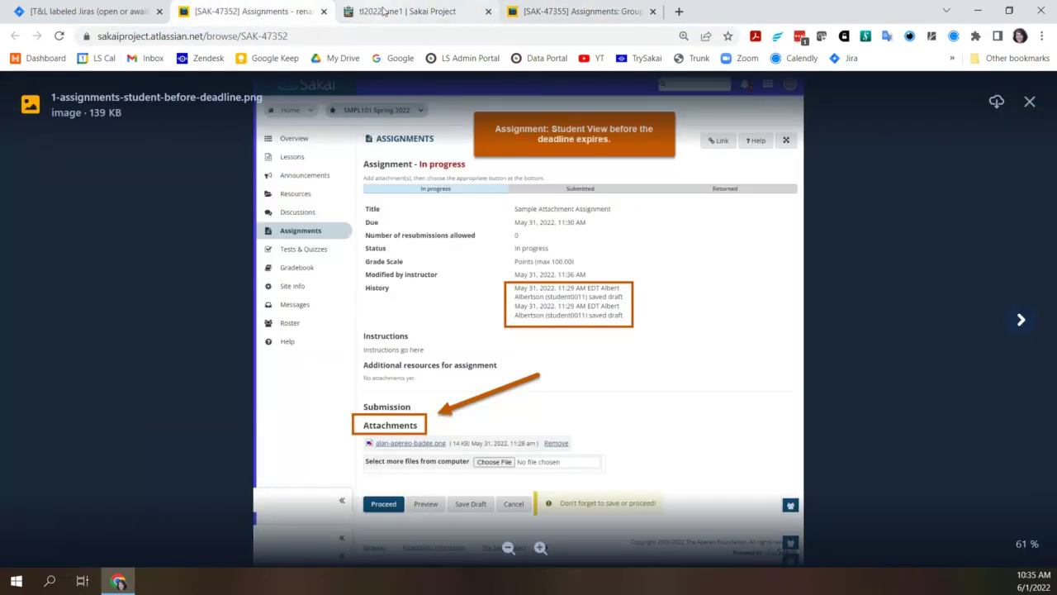
pyautogui.click(360, 12)
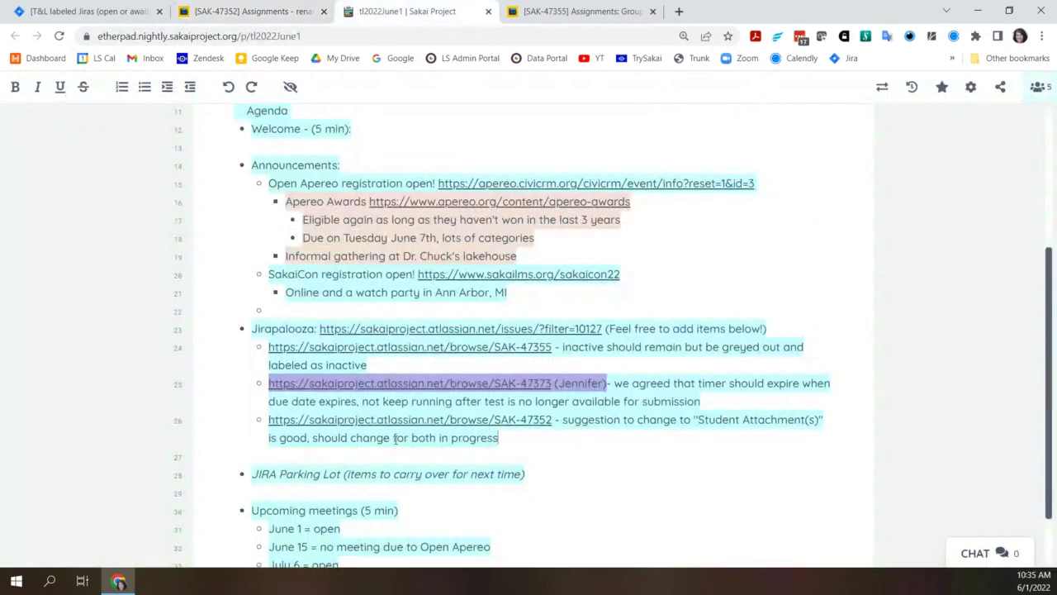
pyautogui.moveTo(438, 438); pyautogui.dragTo(549, 441)
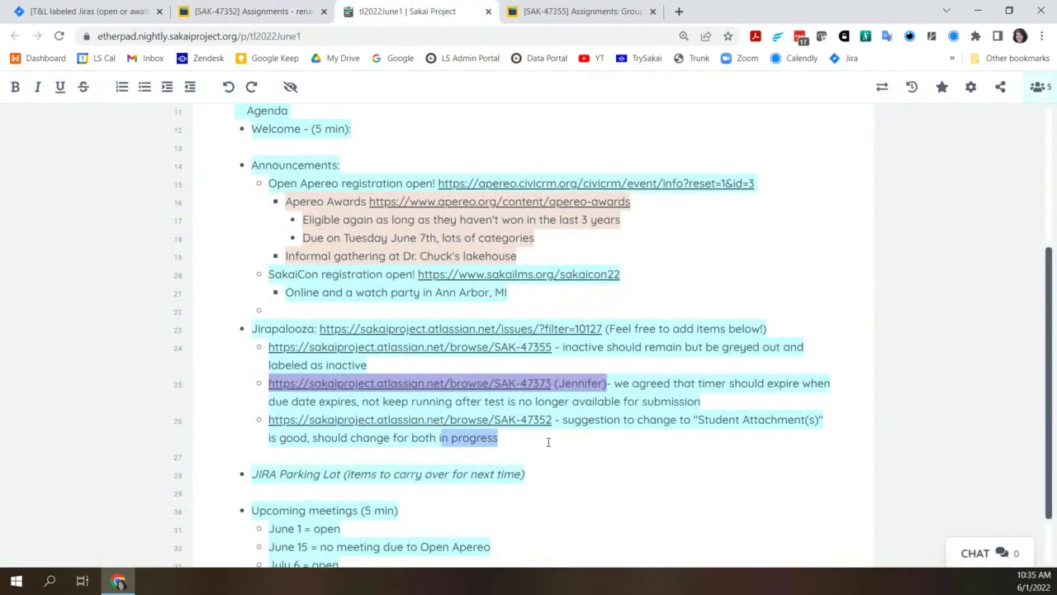
pyautogui.press('BackSpace')
pyautogui.write('befo')
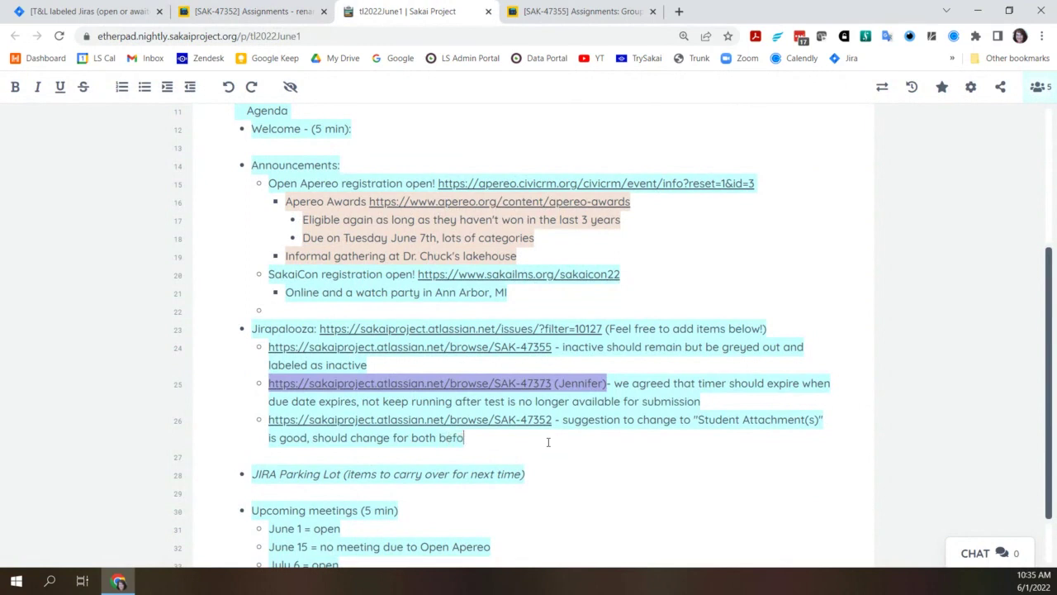
pyautogui.write('re and after feat')
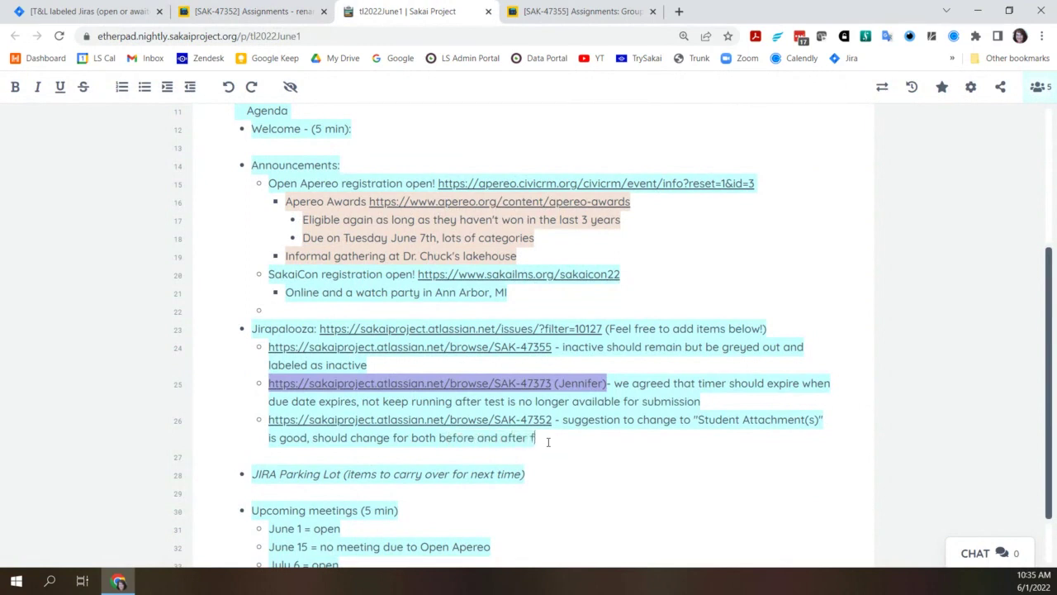
pyautogui.press('BackSpace')
pyautogui.press('BackSpace')
pyautogui.press('BackSpace')
pyautogui.press('BackSpace')
pyautogui.write('deadline for cons')
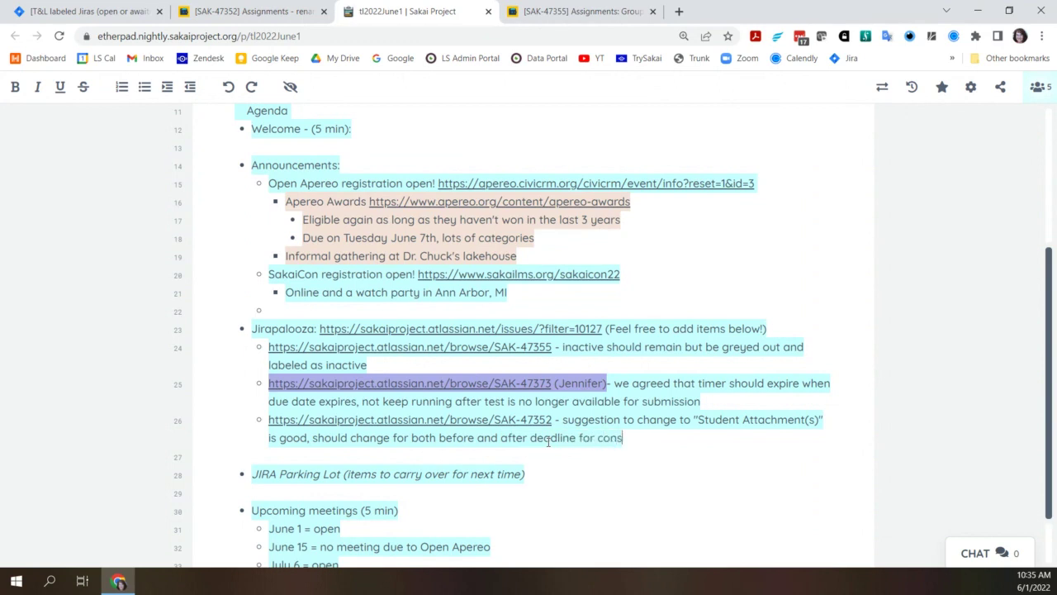
pyautogui.write('itency')
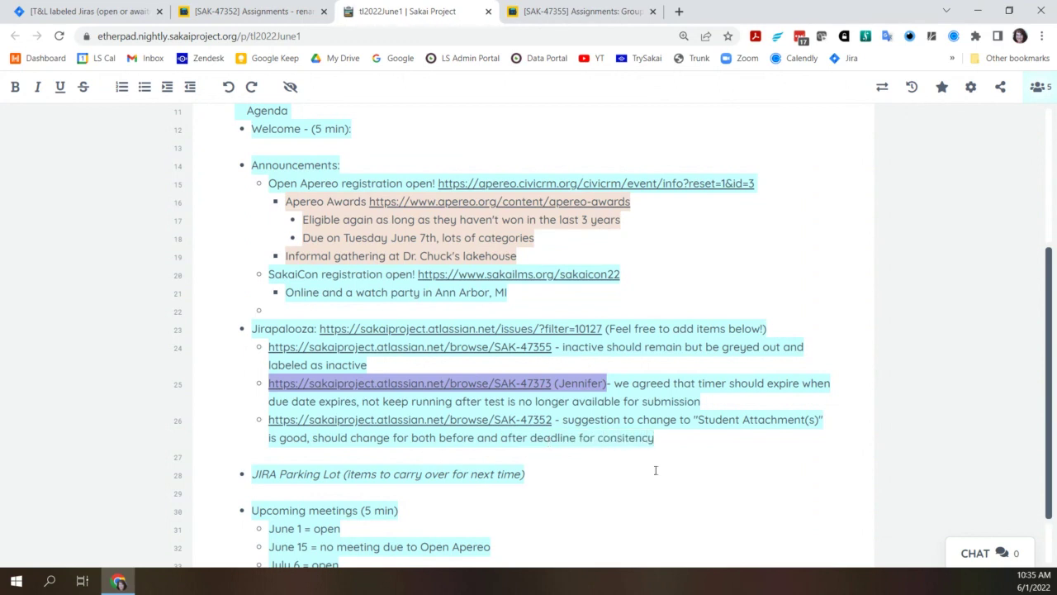
# Step: Correct the last word of the SAK-47352 note to "consistency" and start an empty bullet below it
pyautogui.rightClick(645, 438)
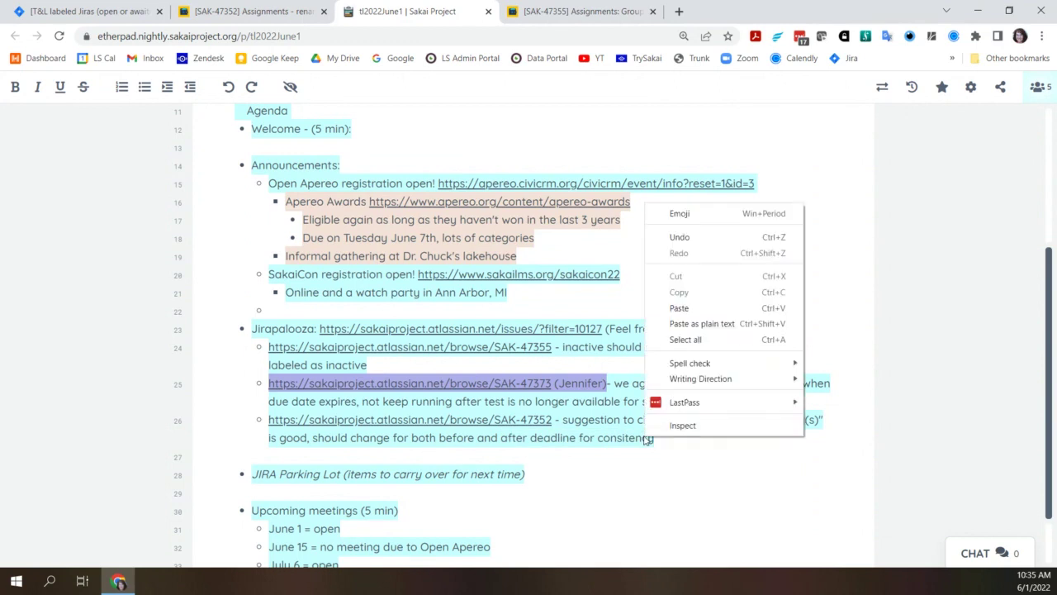
pyautogui.click(695, 470)
pyautogui.click(627, 442)
pyautogui.write('s')
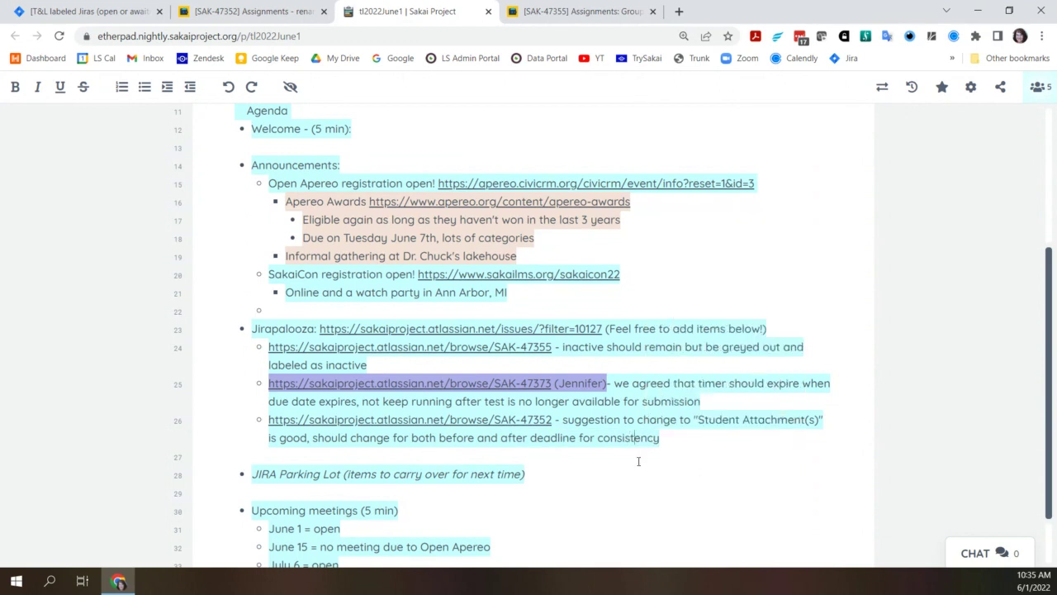
pyautogui.click(716, 439)
pyautogui.press('Return')
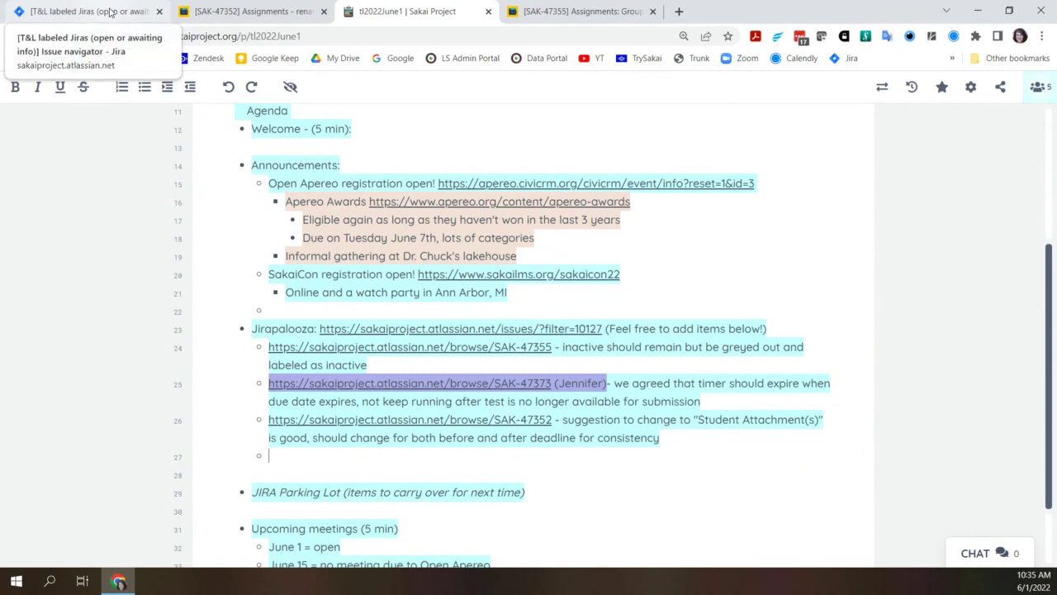
# Step: Return to the T&L labeled Jiras issue list and add the Watchers column to it
pyautogui.click(112, 11)
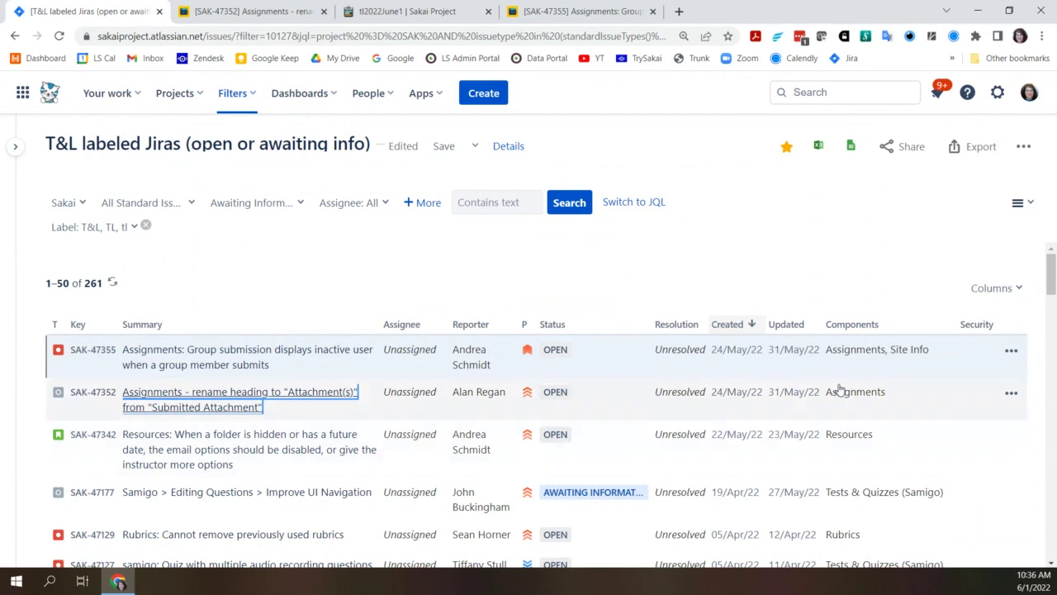
pyautogui.click(1021, 293)
pyautogui.click(1021, 292)
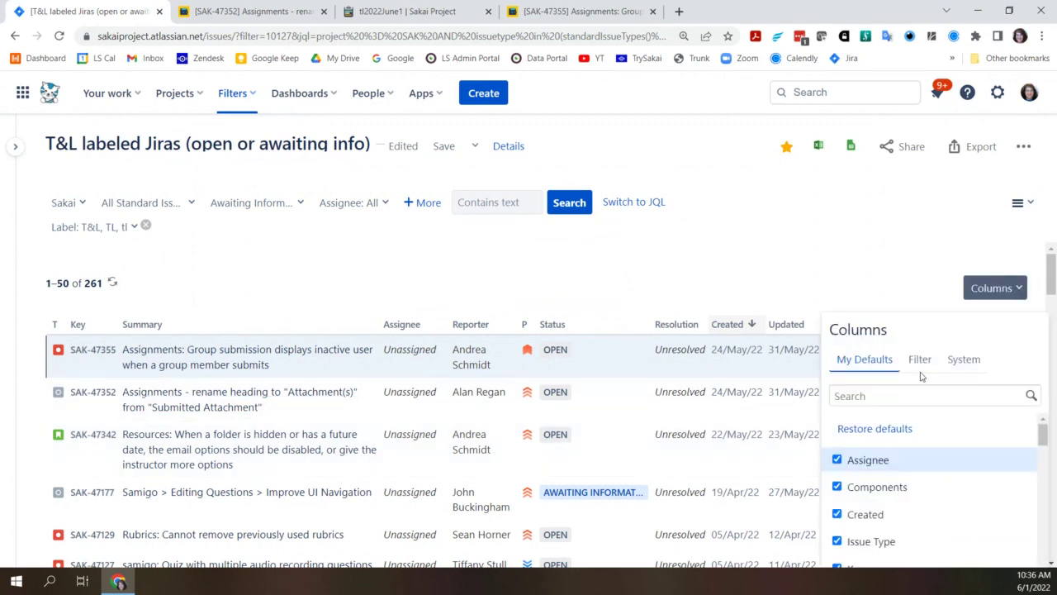
pyautogui.write('wa')
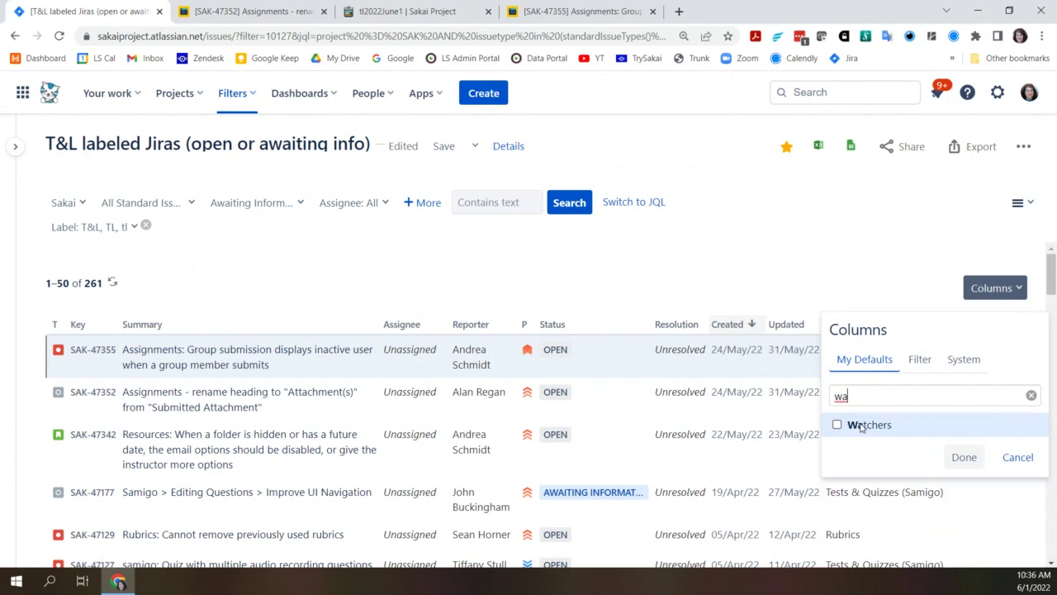
pyautogui.click(838, 424)
pyautogui.click(964, 457)
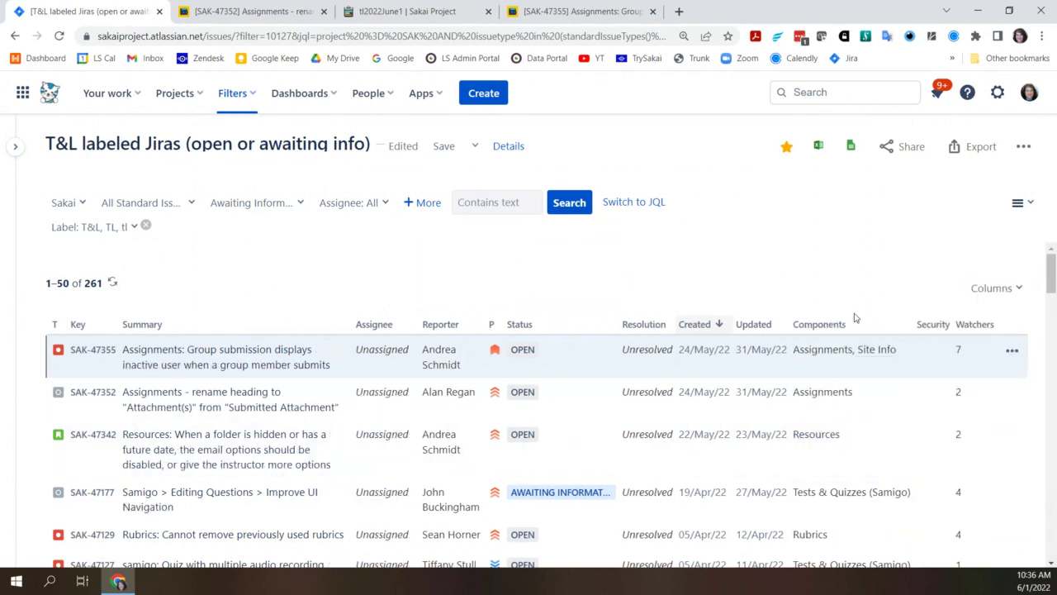
# Step: Add the Votes column to the issue list and sort the issues by Watchers, highest first
pyautogui.click(1017, 294)
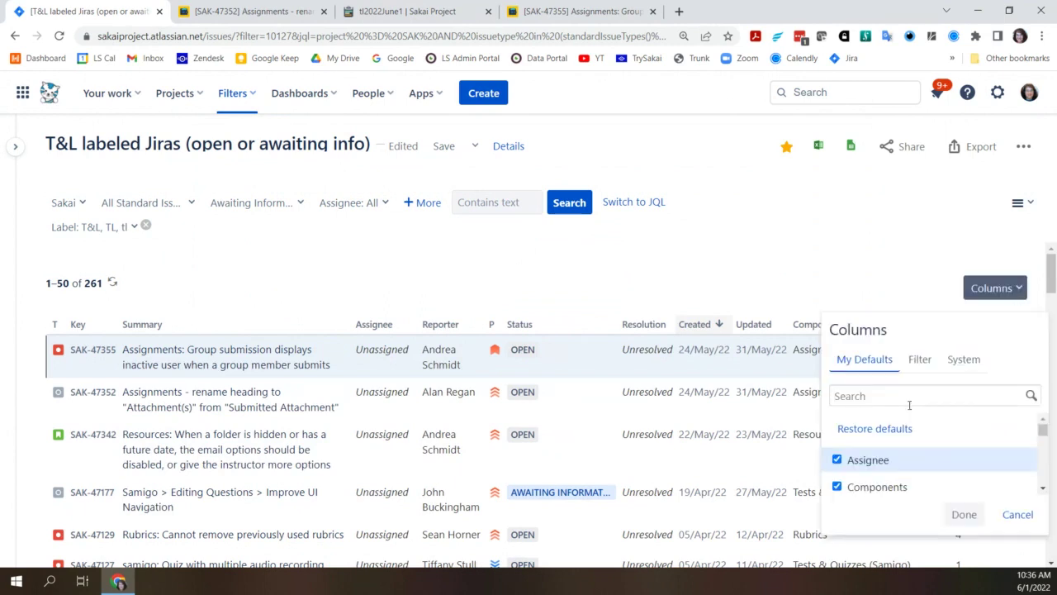
pyautogui.write('votes')
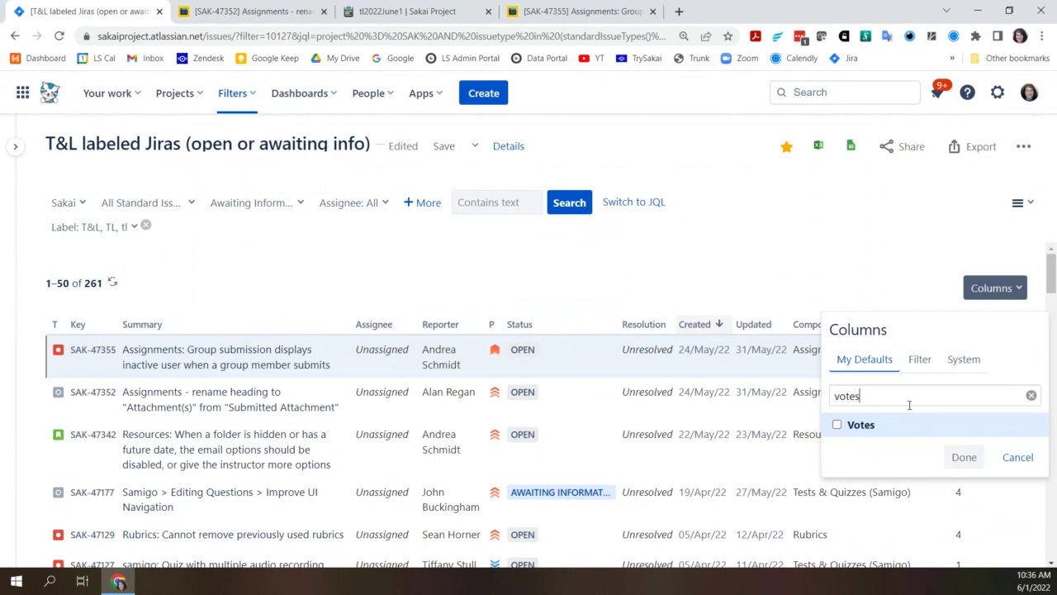
pyautogui.click(837, 426)
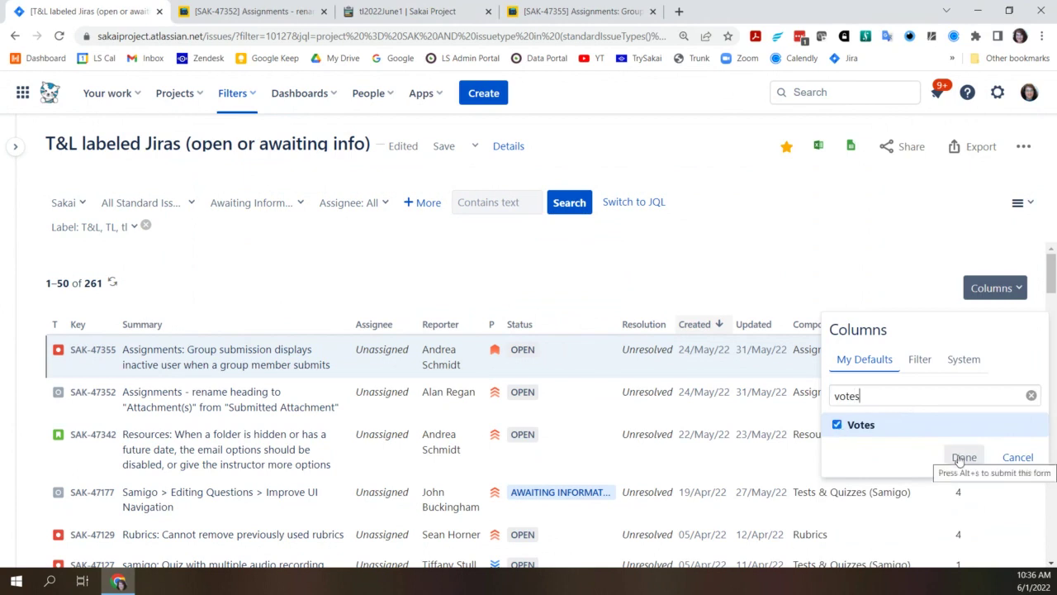
pyautogui.click(963, 458)
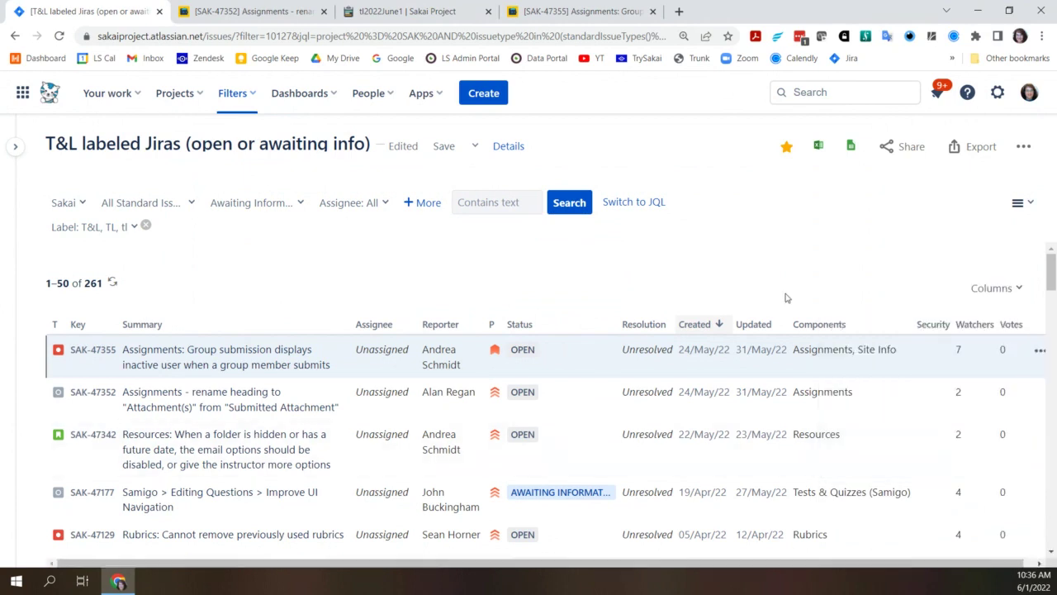
pyautogui.click(983, 332)
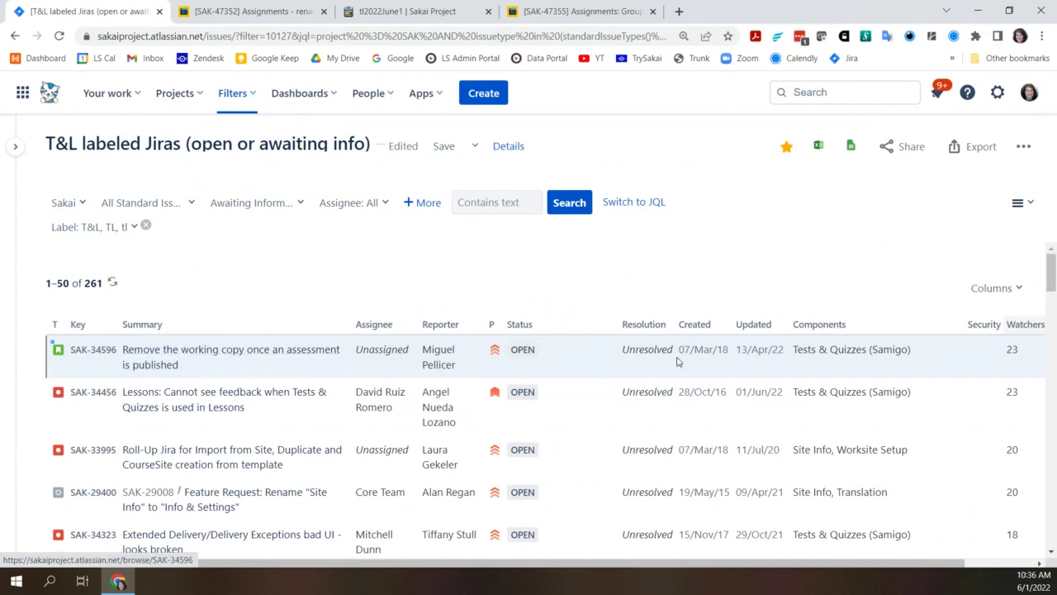
# Step: Open SAK-34596 about removing the working copy once an assessment is published in a separate tab and switch to it
pyautogui.rightClick(179, 361)
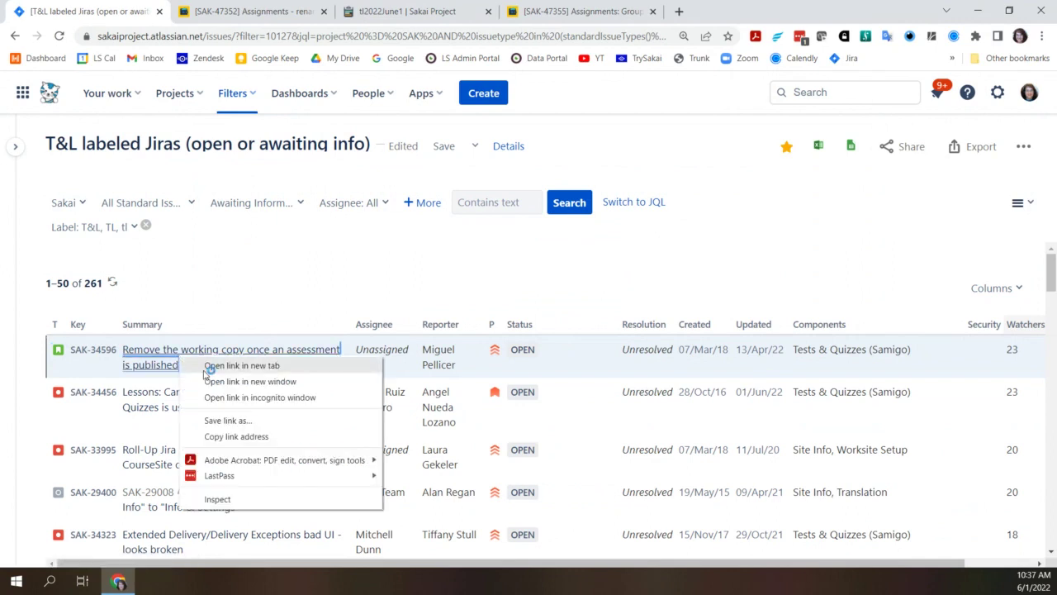
pyautogui.click(211, 367)
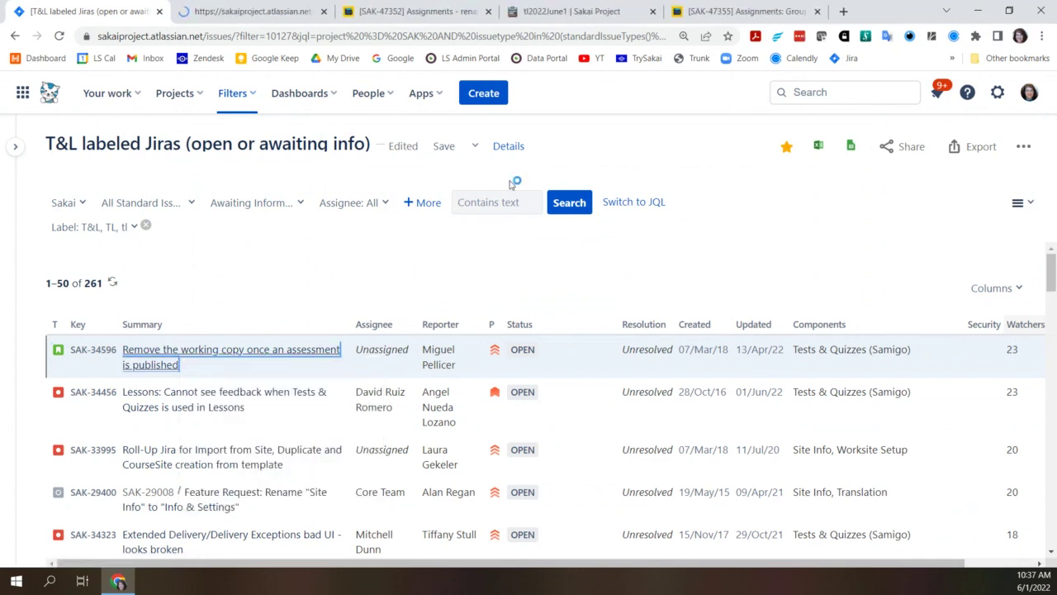
pyautogui.click(223, 12)
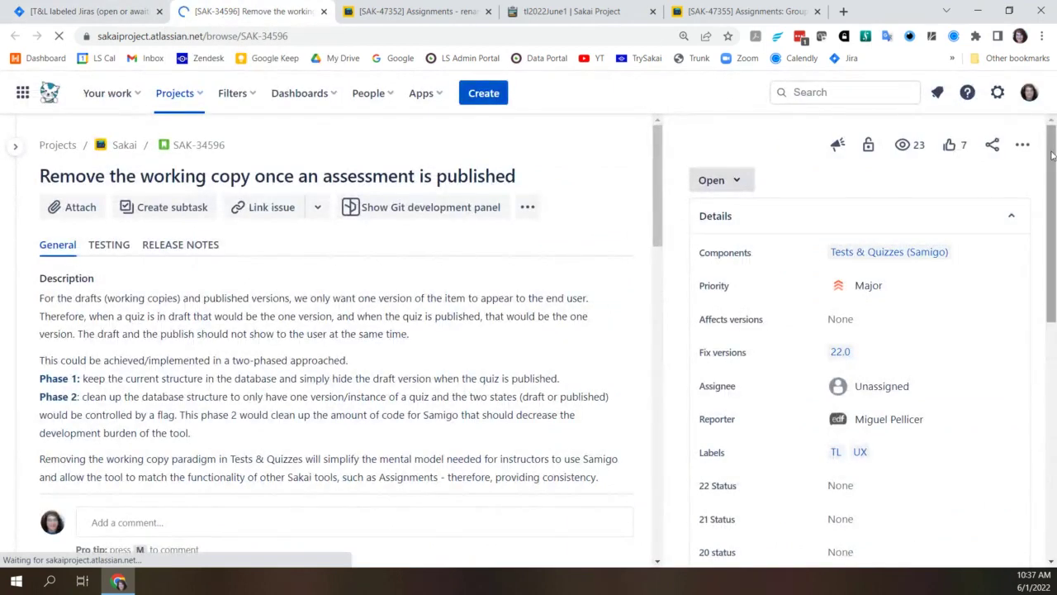
# Step: Review the SAK-34596 description, attachment, linked issues and comments
pyautogui.scroll(-1, 1055, 259)
pyautogui.scroll(-2, 1055, 259)
pyautogui.scroll(-3, 545, 322)
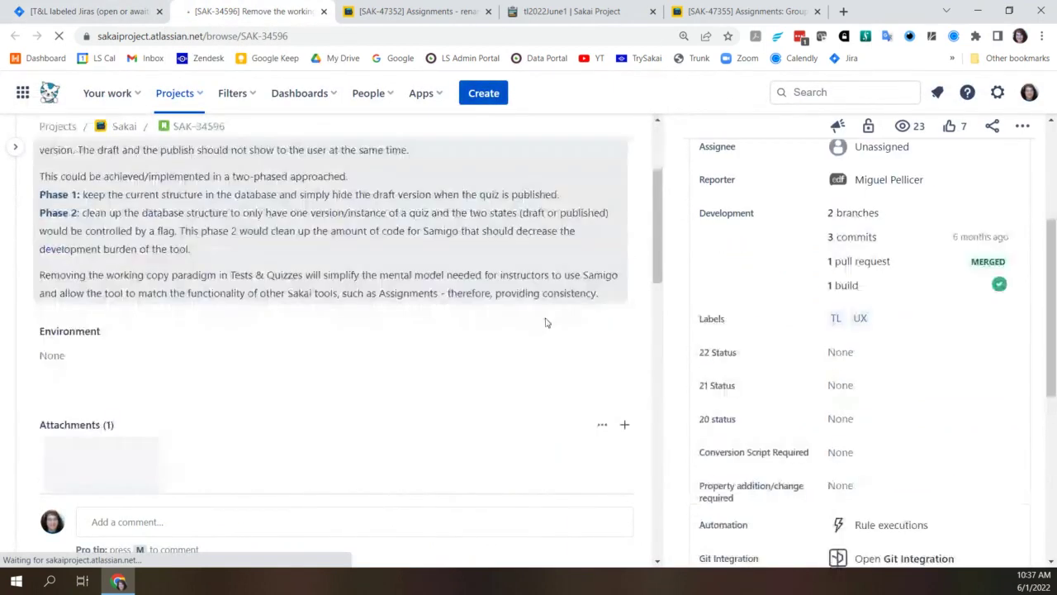
pyautogui.scroll(-6, 545, 322)
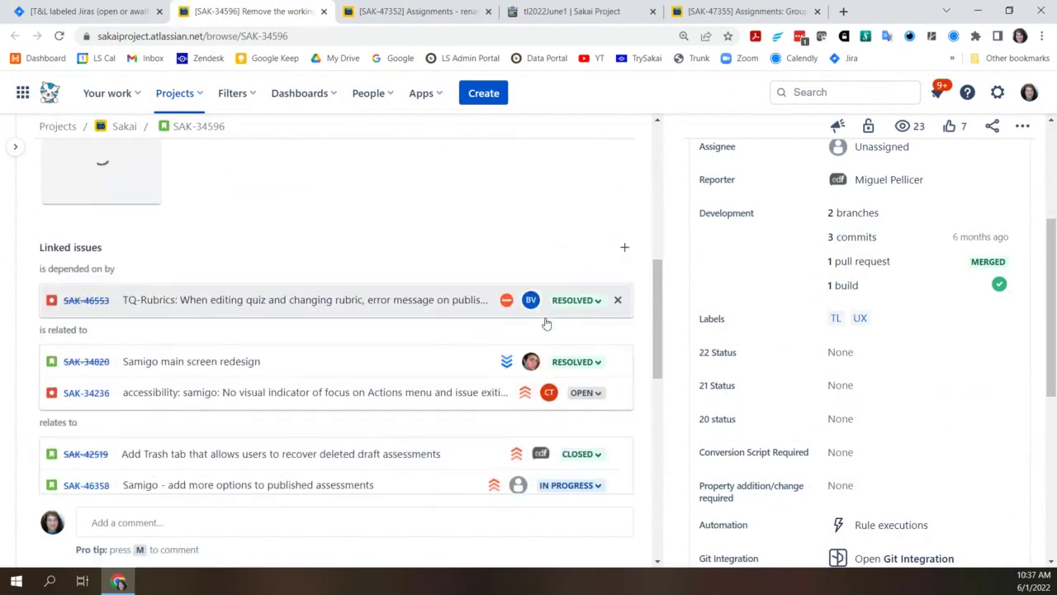
pyautogui.scroll(-2, 545, 322)
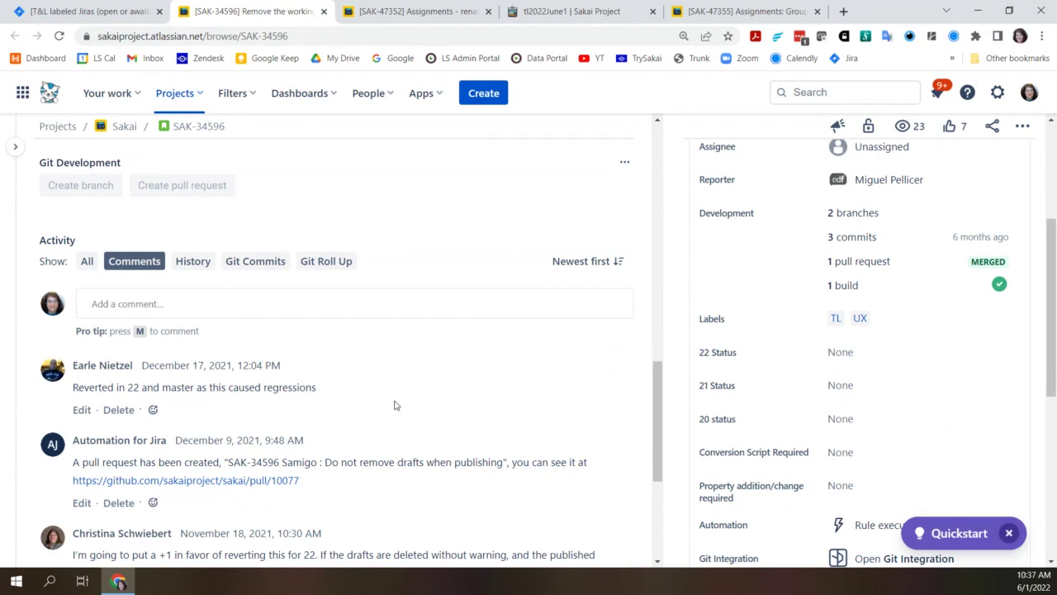
pyautogui.scroll(3, 395, 405)
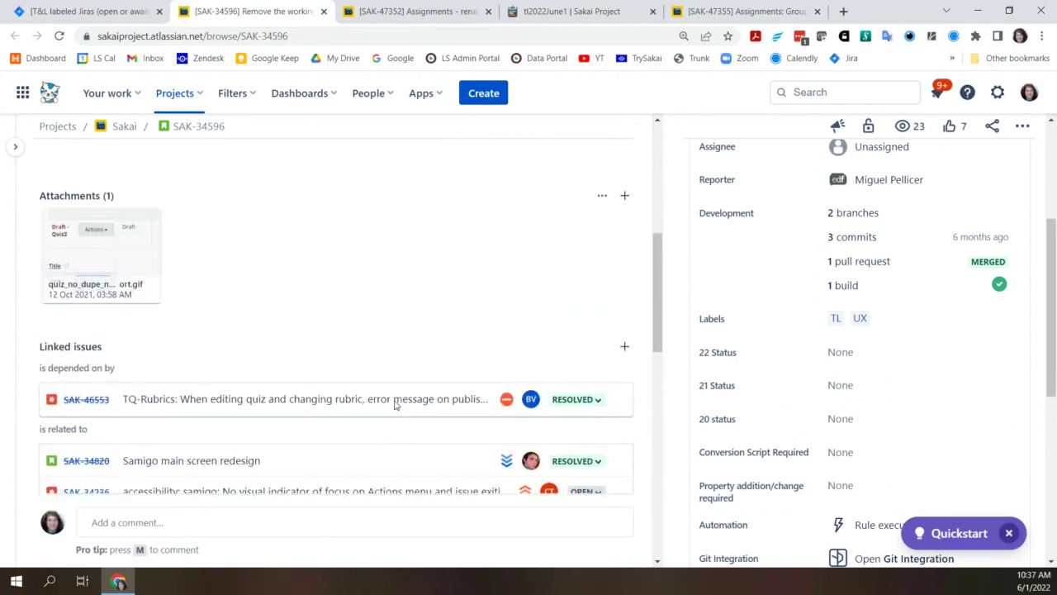
pyautogui.scroll(5, 395, 405)
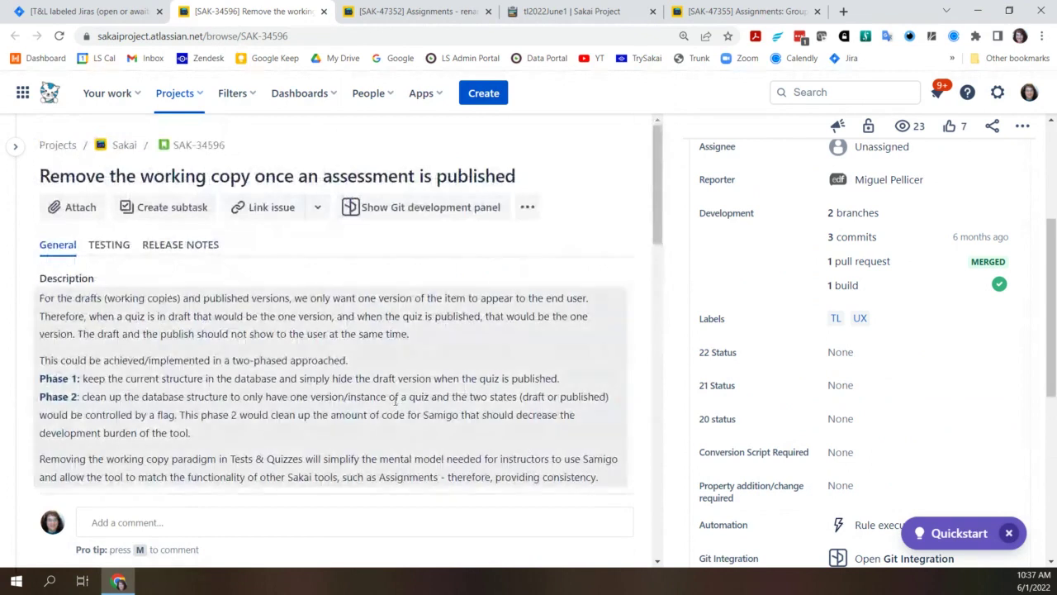
pyautogui.scroll(-2, 395, 401)
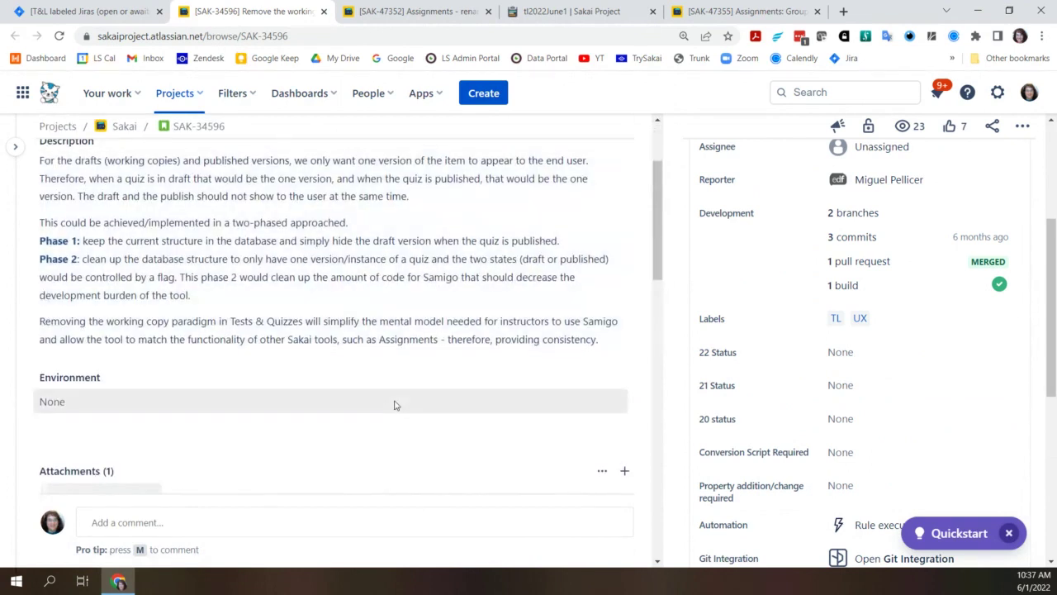
pyautogui.scroll(-2, 413, 480)
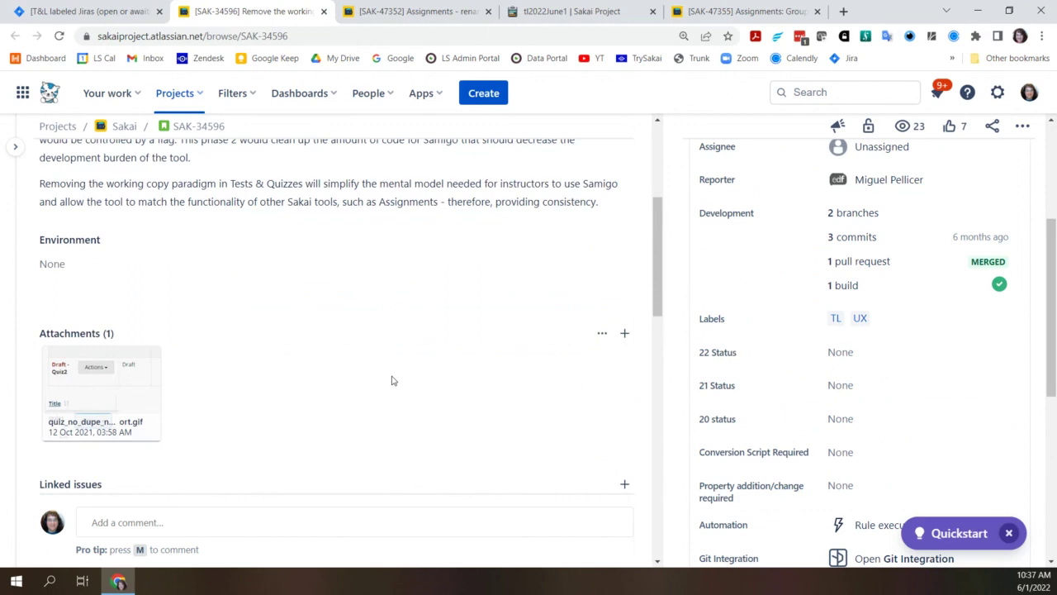
pyautogui.scroll(4, 393, 381)
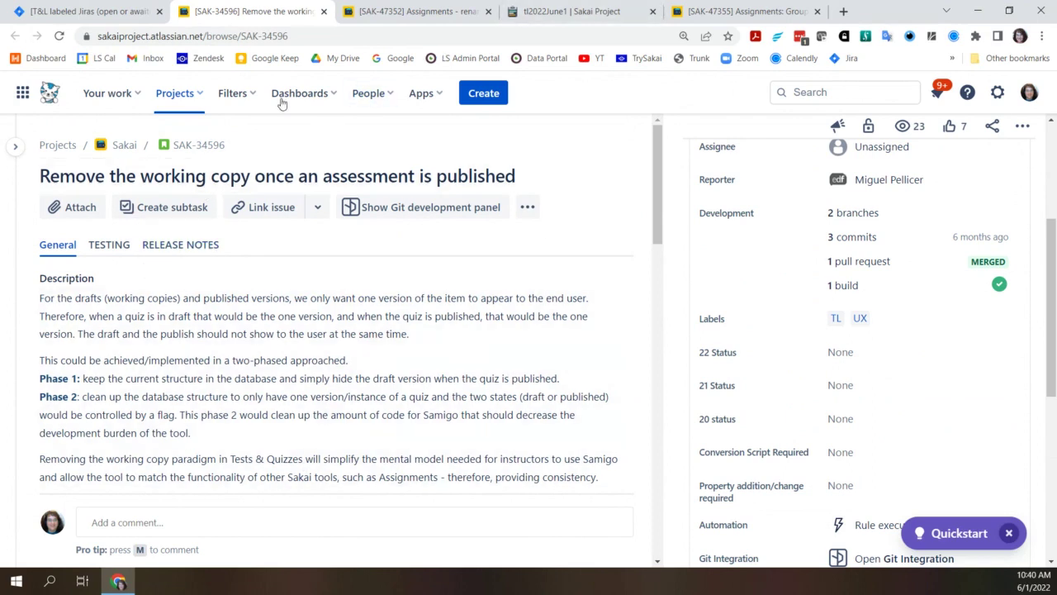
# Step: From the T&L issue list, open SAK-34456 about missing Tests & Quizzes feedback in Lessons in a separate tab and switch to it
pyautogui.click(86, 18)
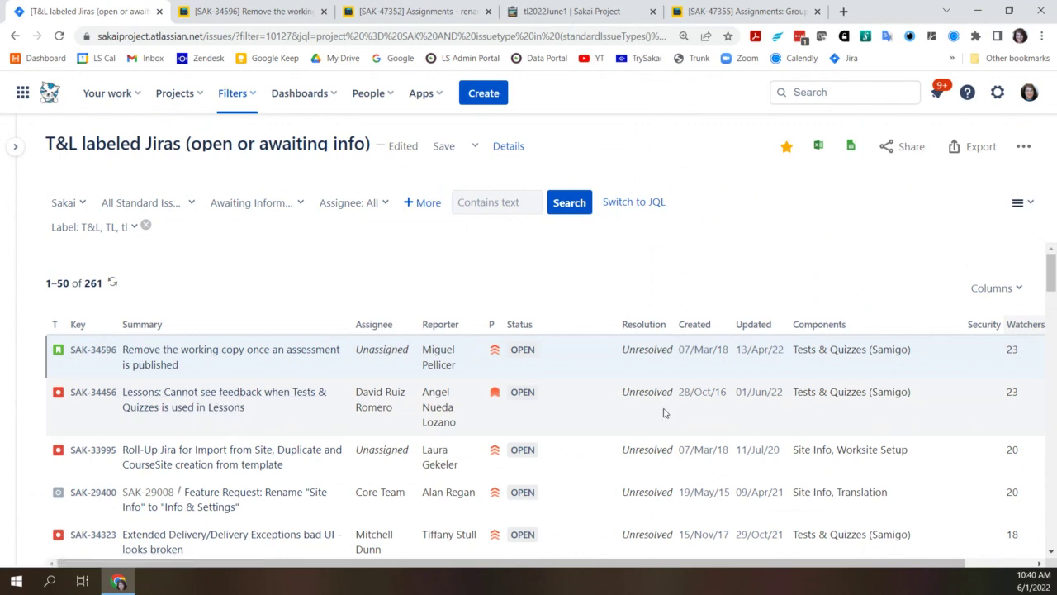
pyautogui.rightClick(209, 400)
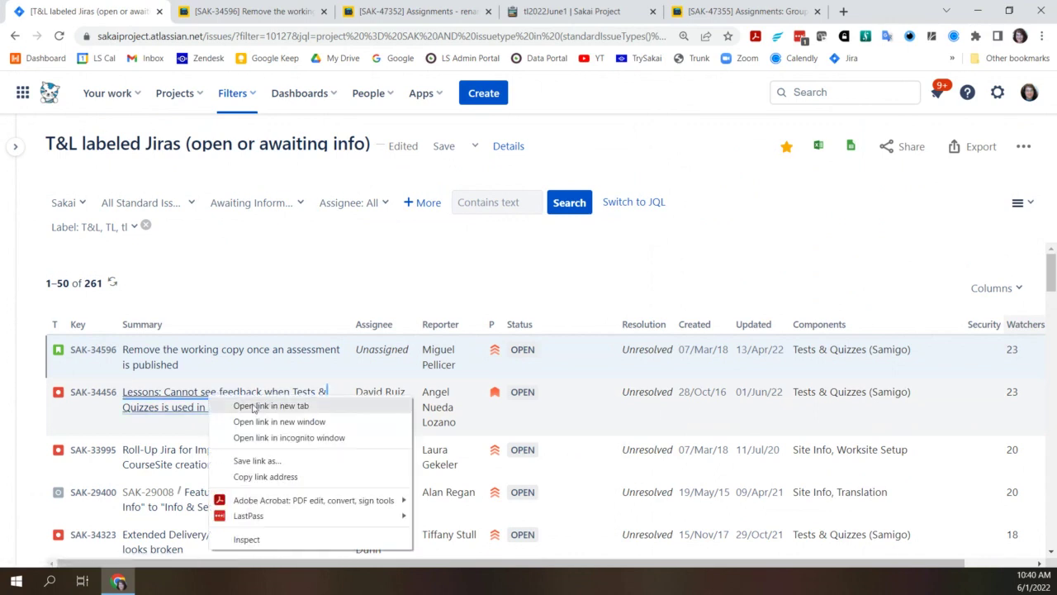
pyautogui.click(247, 405)
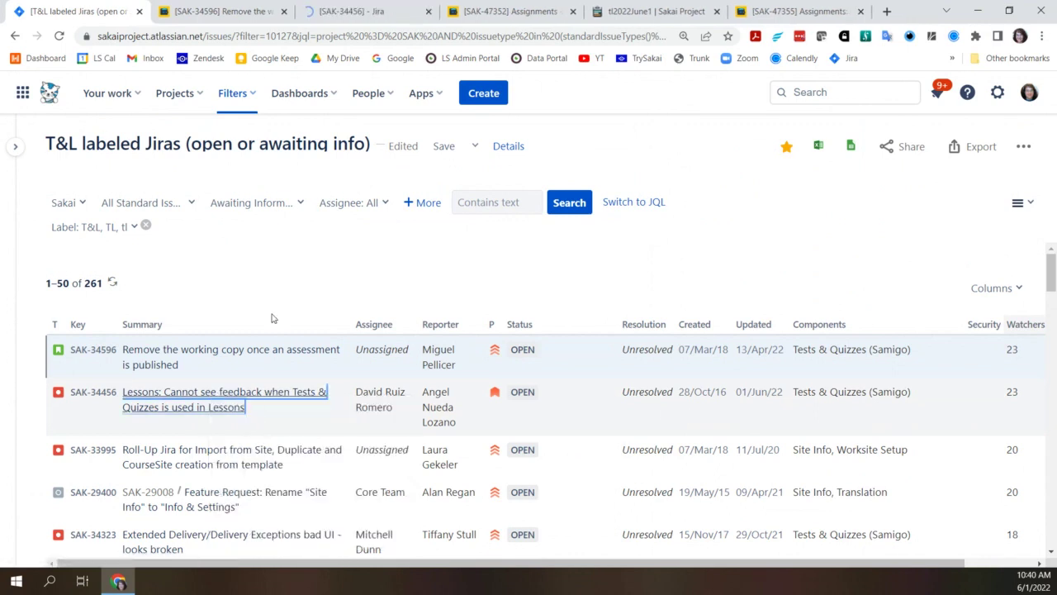
pyautogui.click(350, 12)
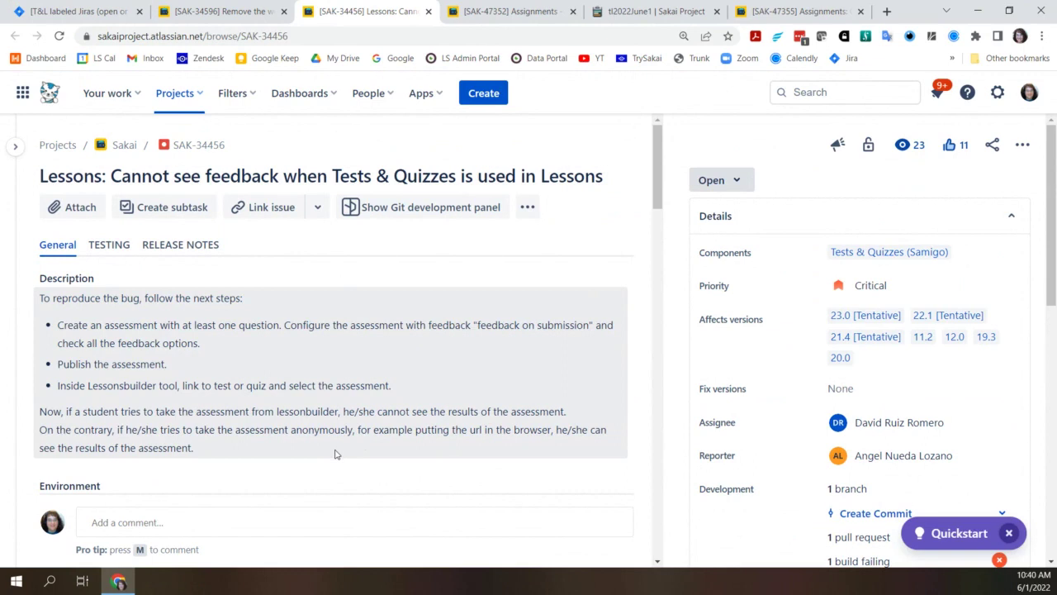
# Step: Examine the attachments, linked issues and latest comments on the test plan in SAK-34456
pyautogui.scroll(-3, 334, 453)
pyautogui.scroll(-2, 495, 467)
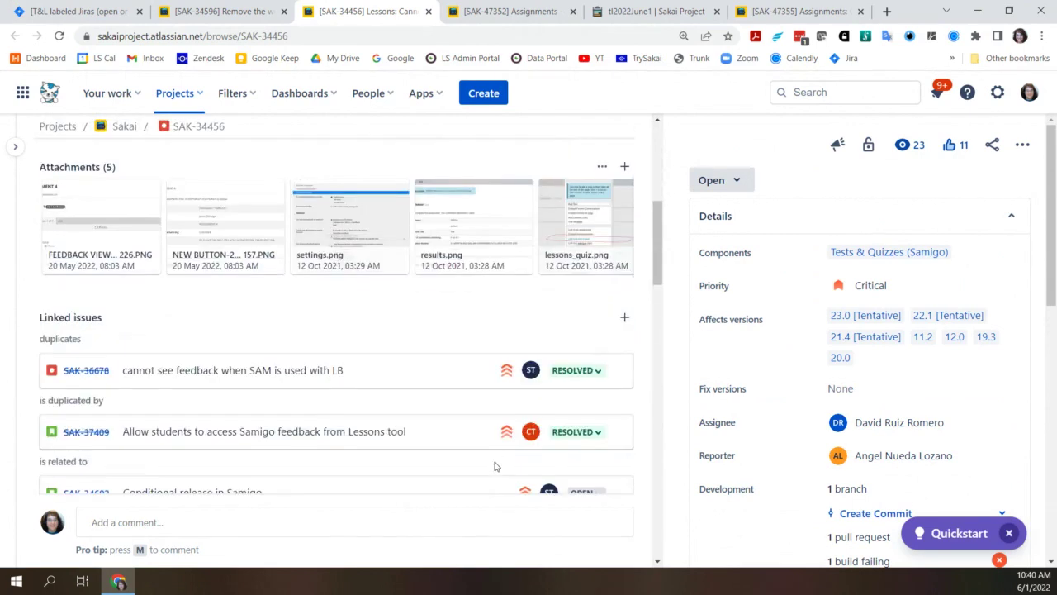
pyautogui.scroll(-3, 495, 467)
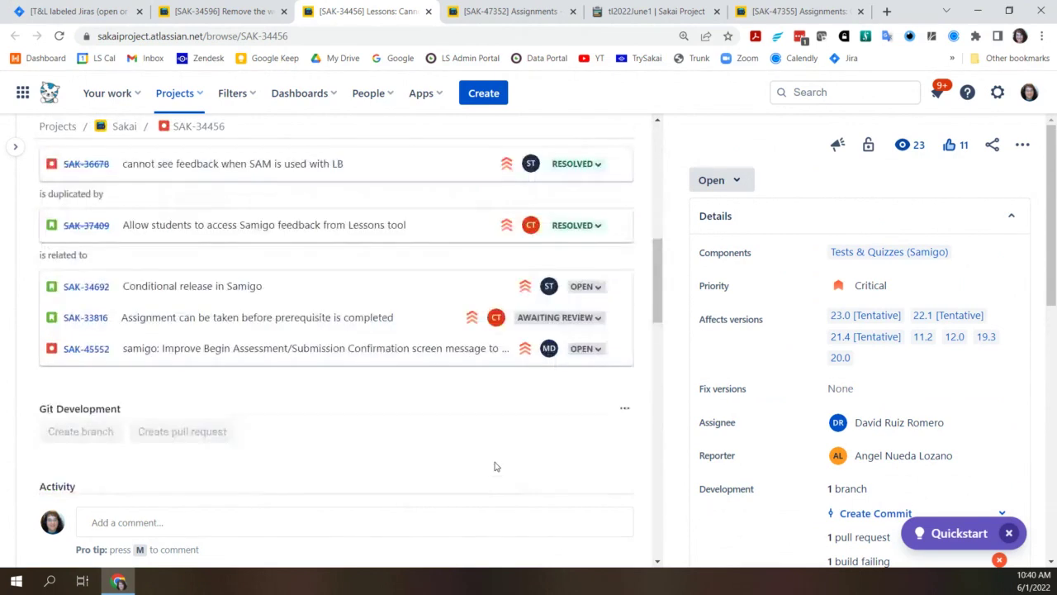
pyautogui.scroll(-4, 494, 467)
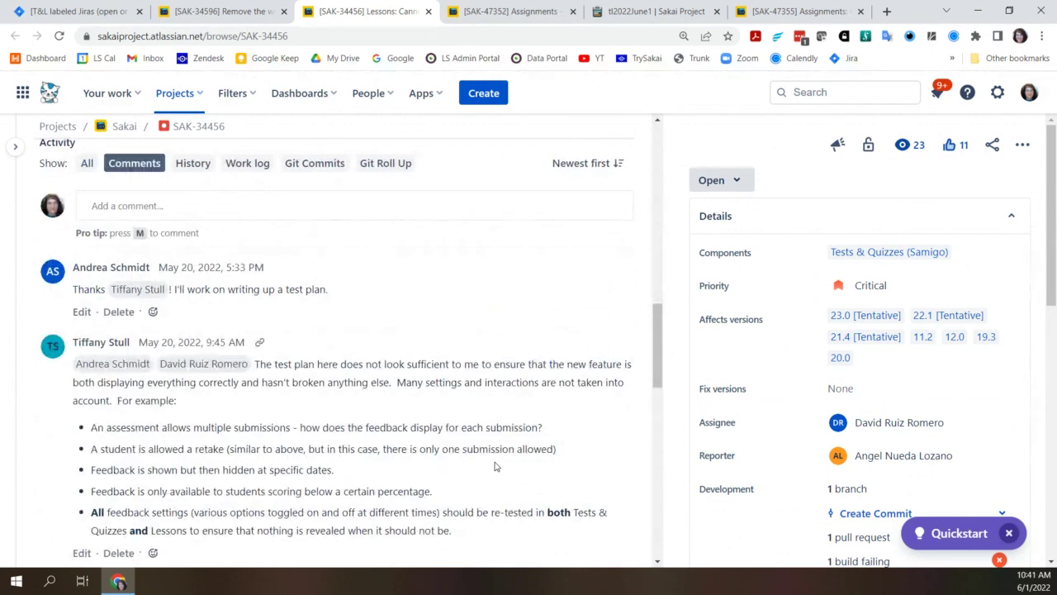
pyautogui.scroll(-2, 495, 466)
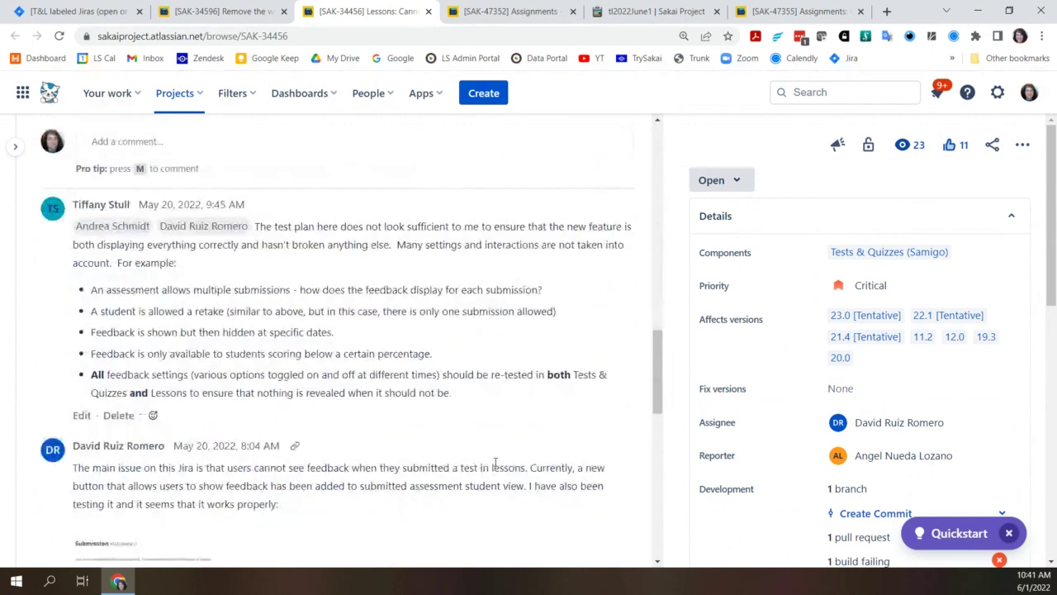
pyautogui.scroll(2, 495, 467)
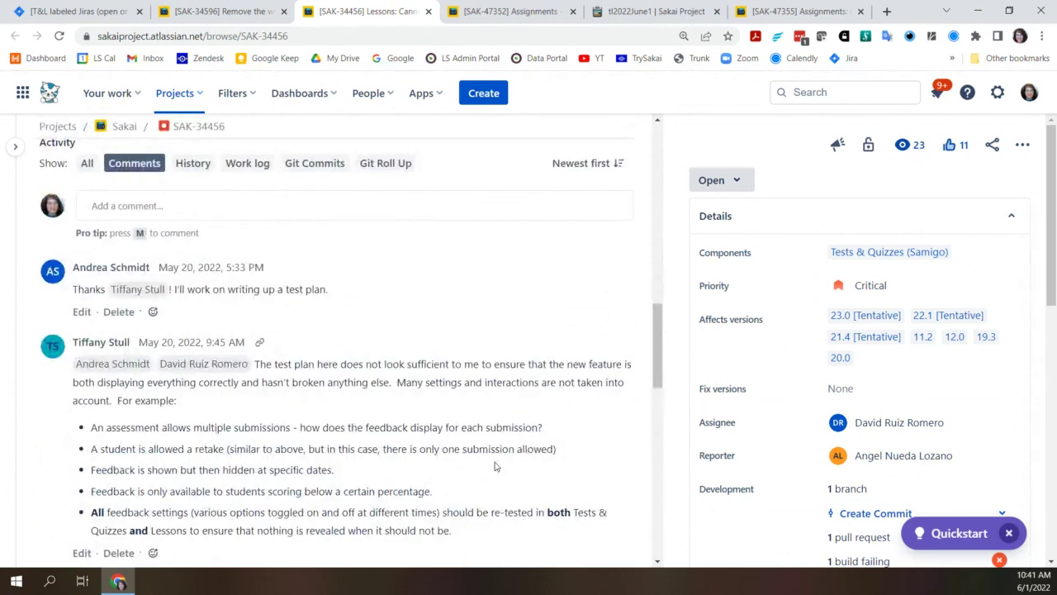
pyautogui.scroll(2, 495, 467)
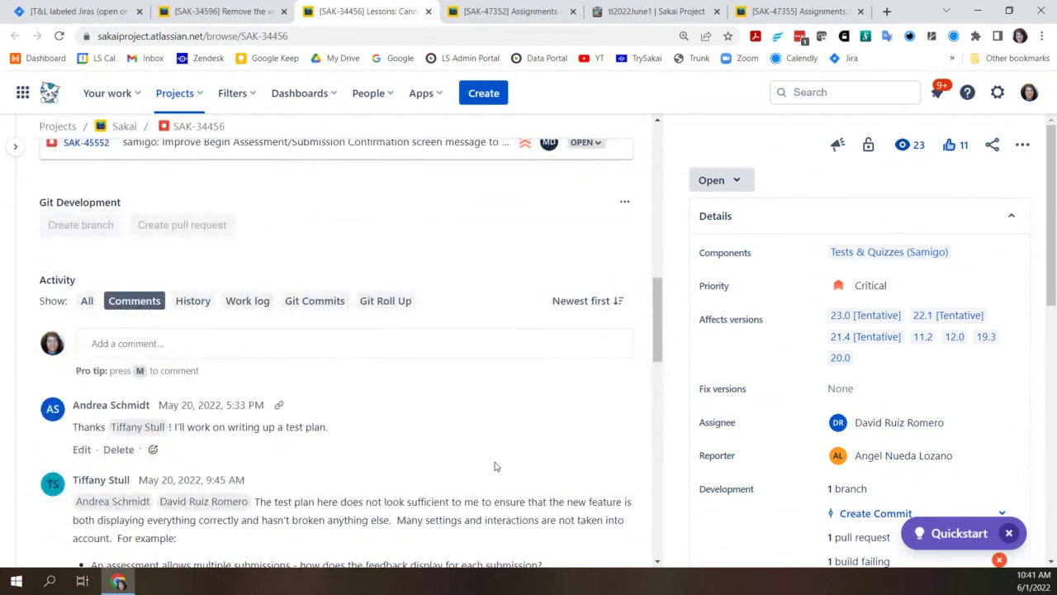
pyautogui.scroll(1, 494, 467)
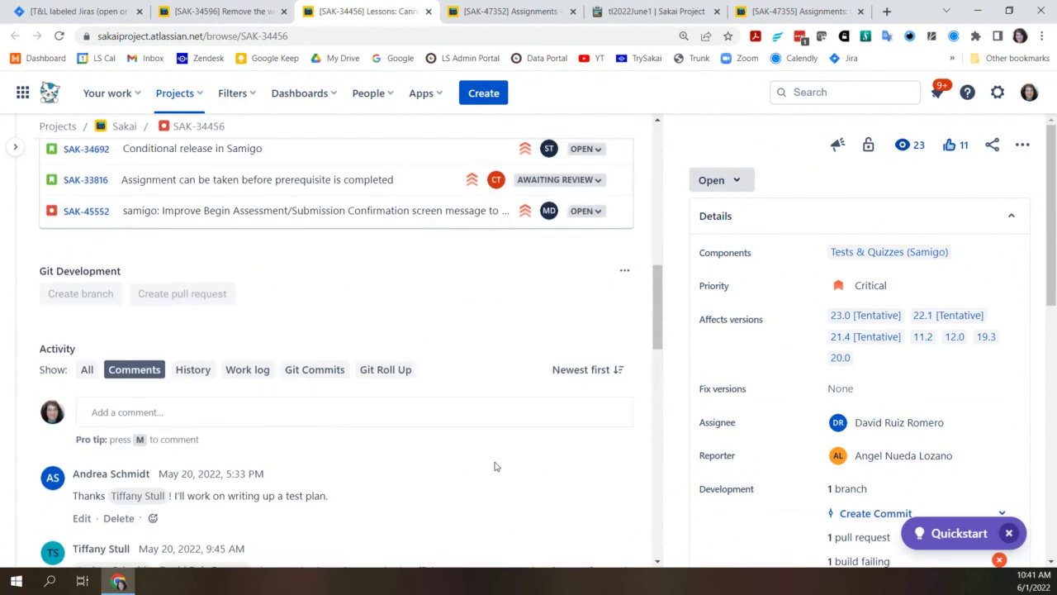
# Step: View the SAK-34456 attachments in turn, from the FEEDBACK VIEW image through the NEW BUTTON image to Settings.png
pyautogui.scroll(6, 495, 466)
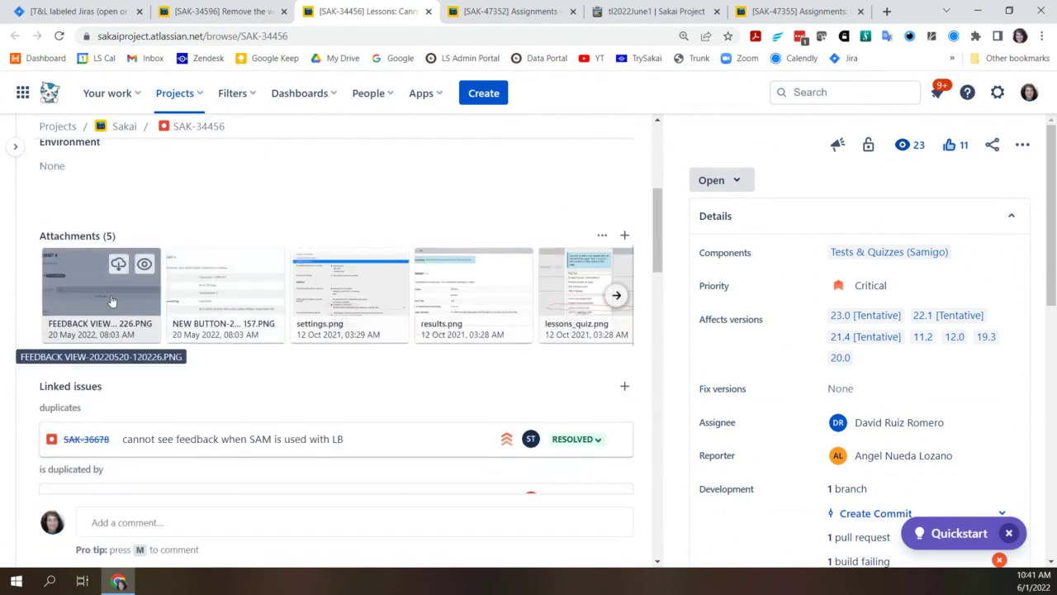
pyautogui.click(112, 301)
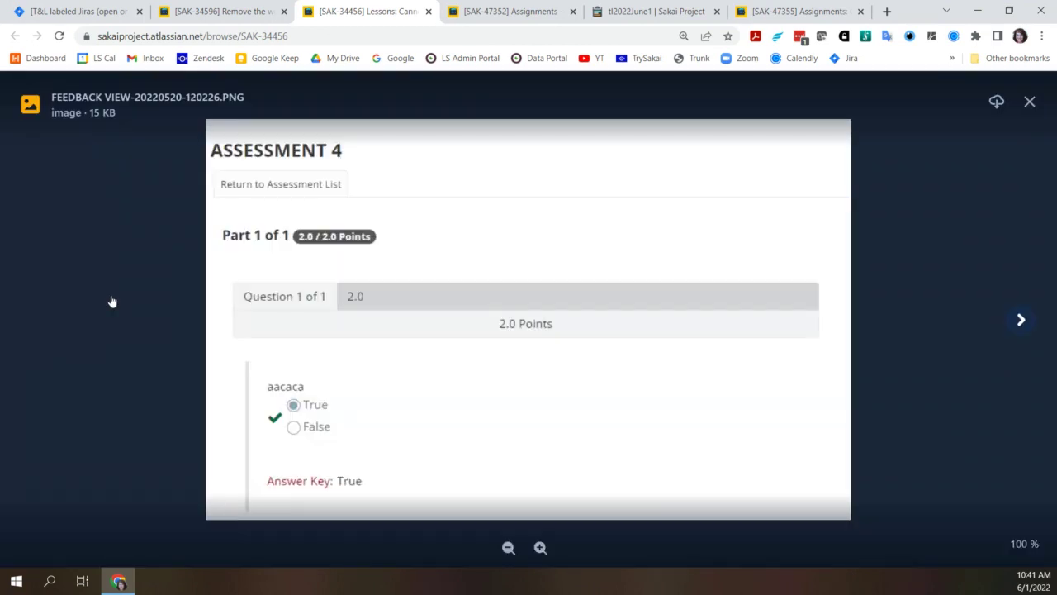
pyautogui.click(1021, 321)
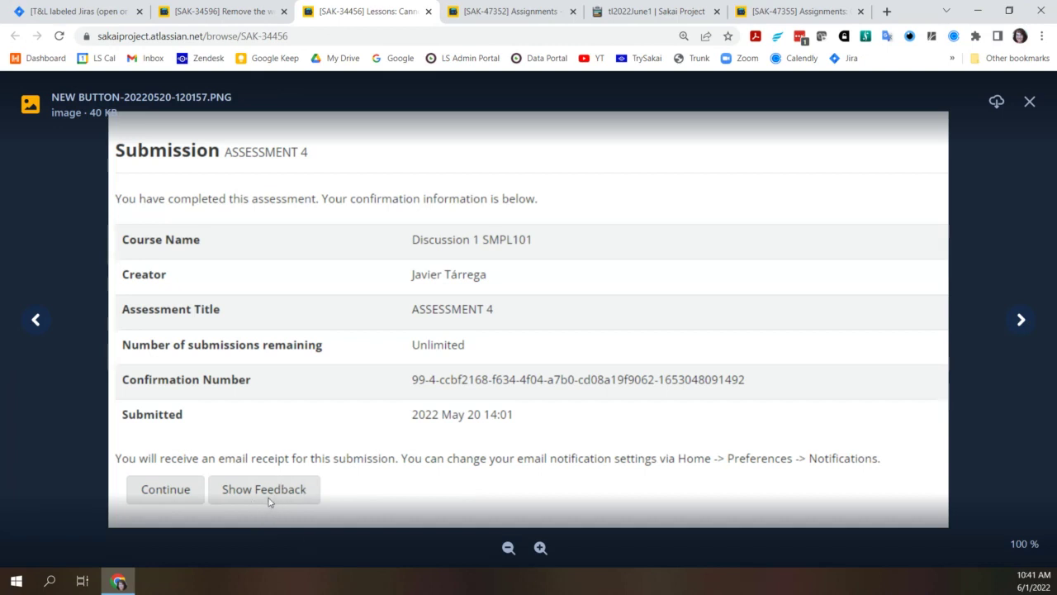
pyautogui.click(1022, 320)
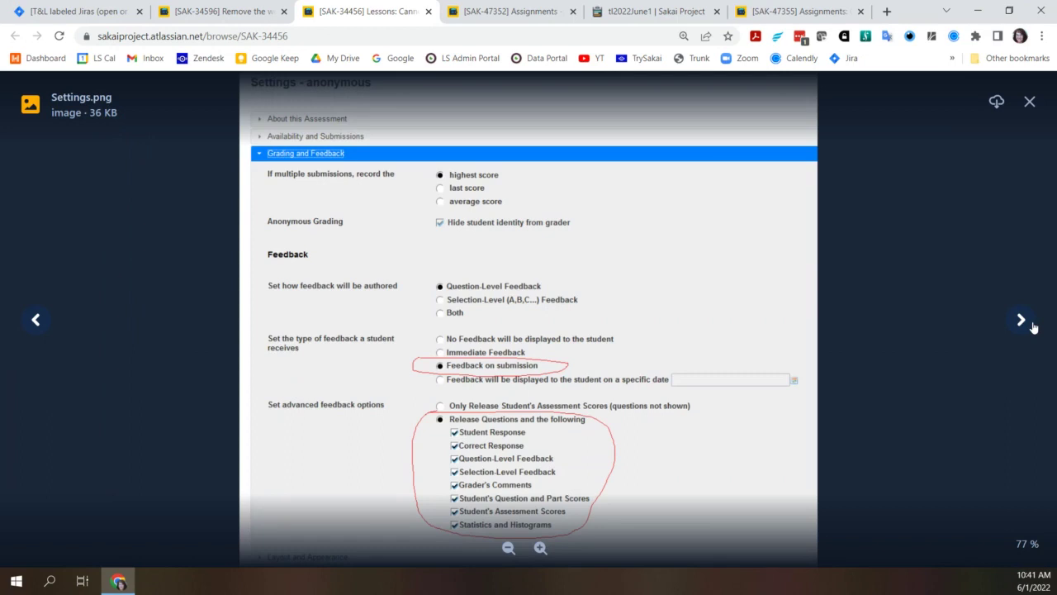
# Step: View the remaining SAK-34456 attachments, Results.png and Lessons_quiz.png, and close the attachment viewer
pyautogui.click(1033, 328)
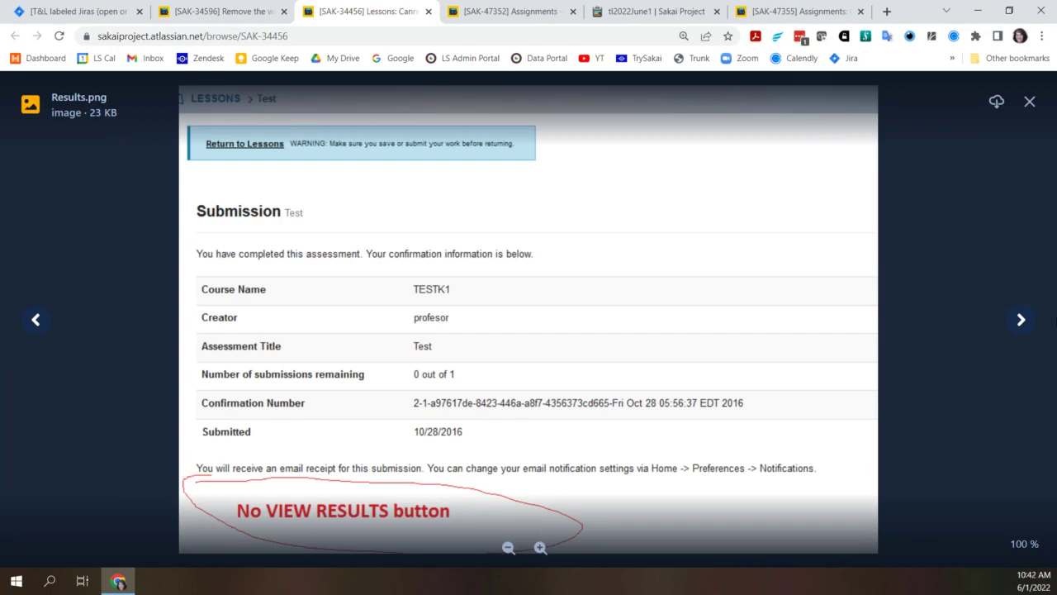
pyautogui.click(1022, 322)
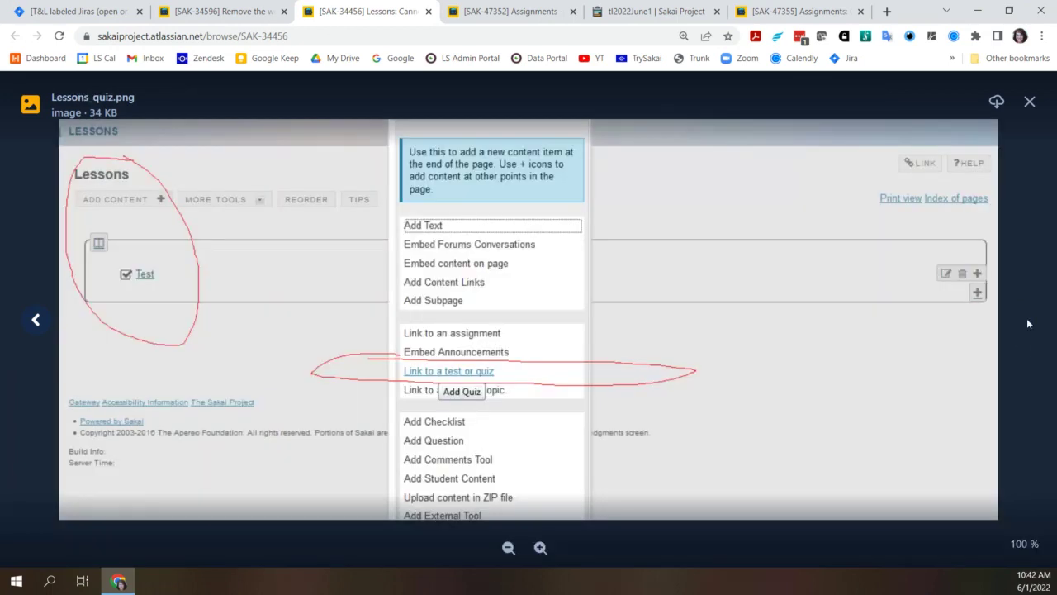
pyautogui.click(1029, 101)
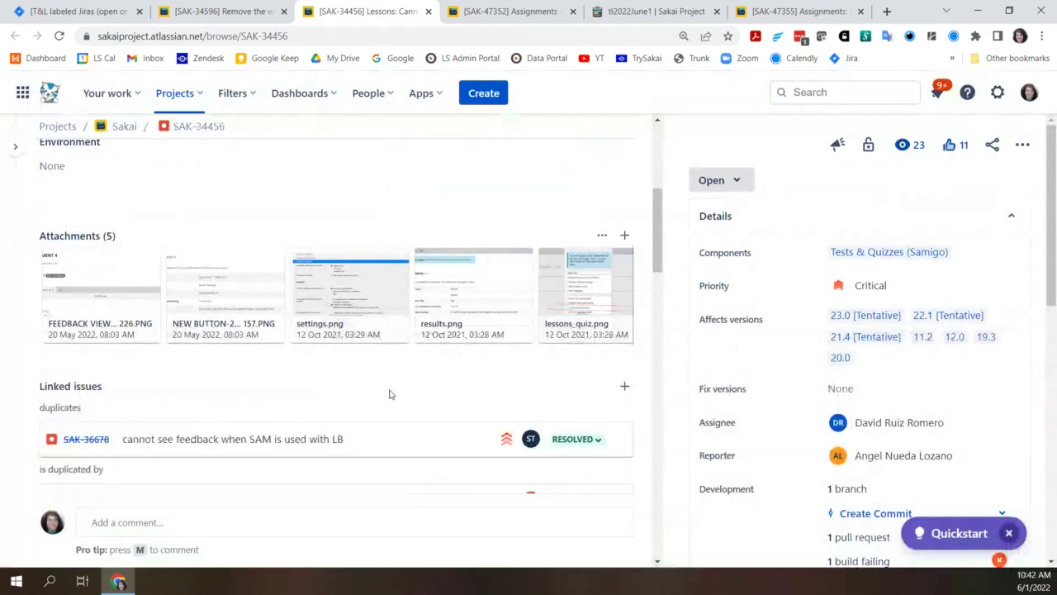
# Step: Review the SAK-34456 description, linked issues, latest comments and development details, dismissing the Quickstart prompt
pyautogui.scroll(2, 390, 395)
pyautogui.scroll(2, 390, 394)
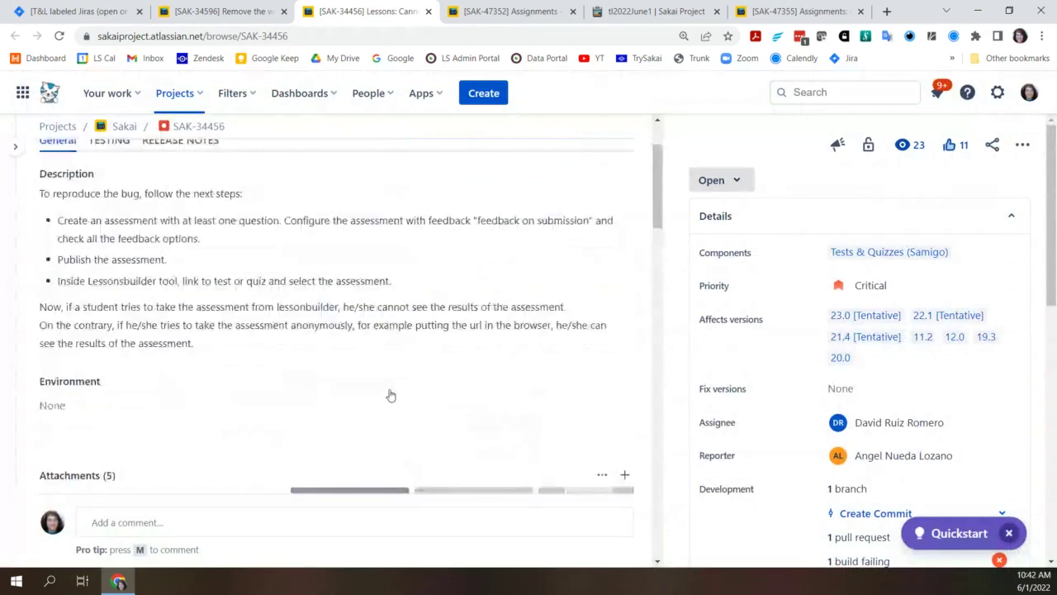
pyautogui.scroll(1, 390, 394)
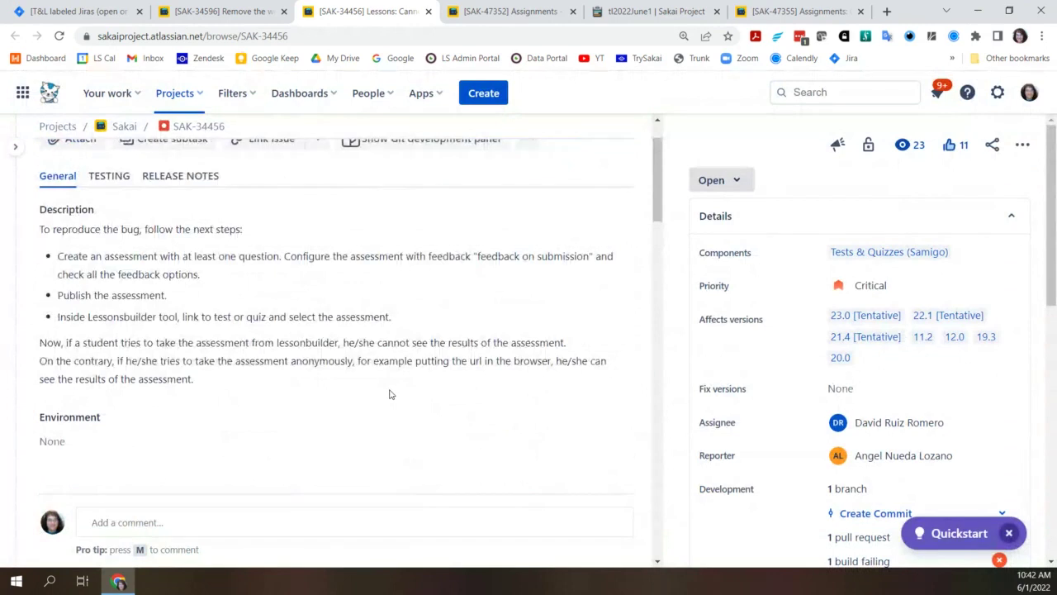
pyautogui.scroll(1, 390, 394)
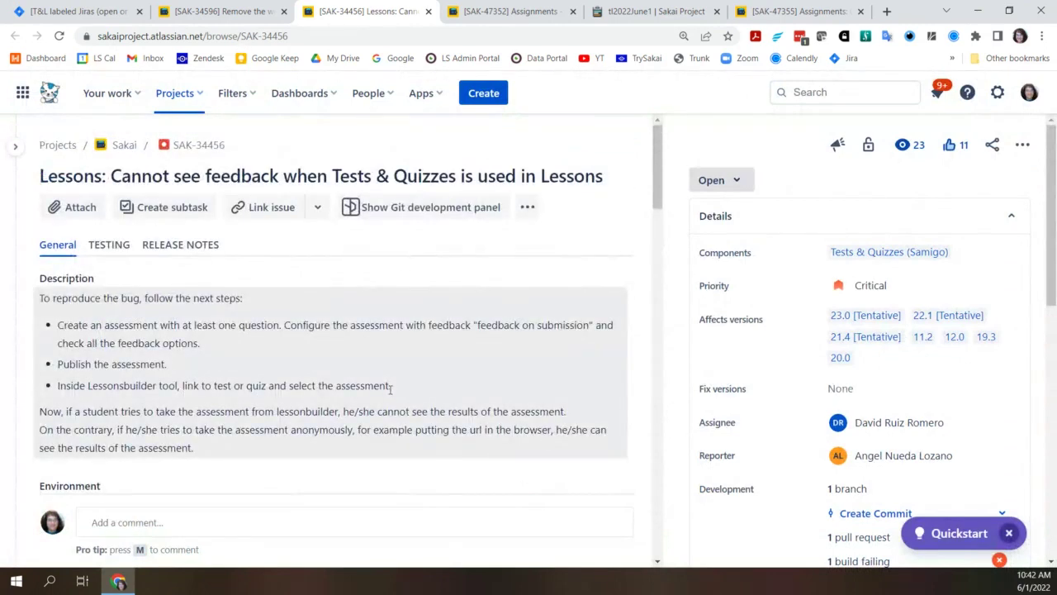
pyautogui.scroll(-8, 391, 388)
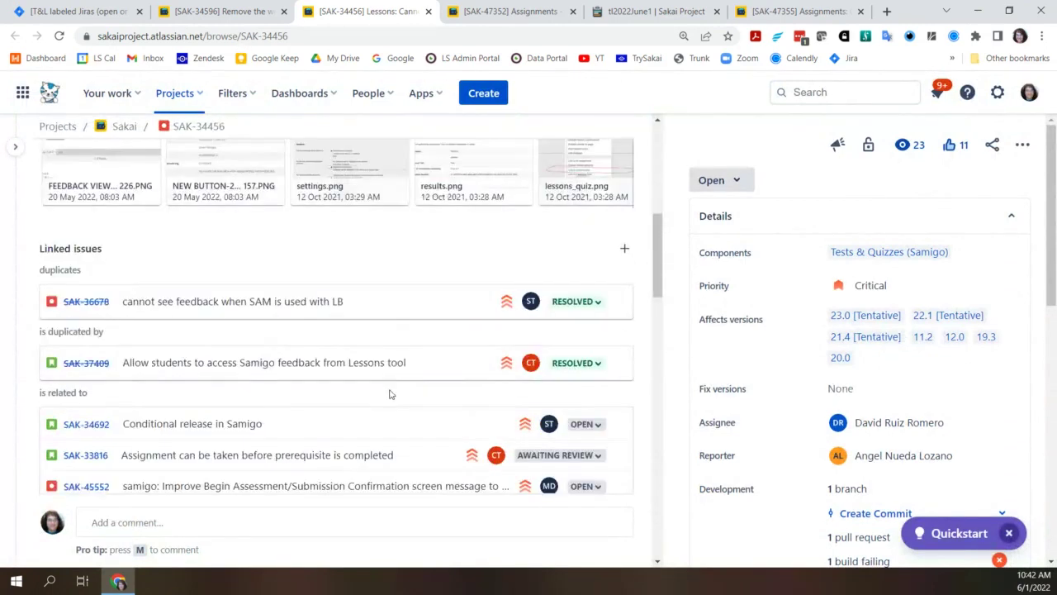
pyautogui.scroll(-3, 269, 438)
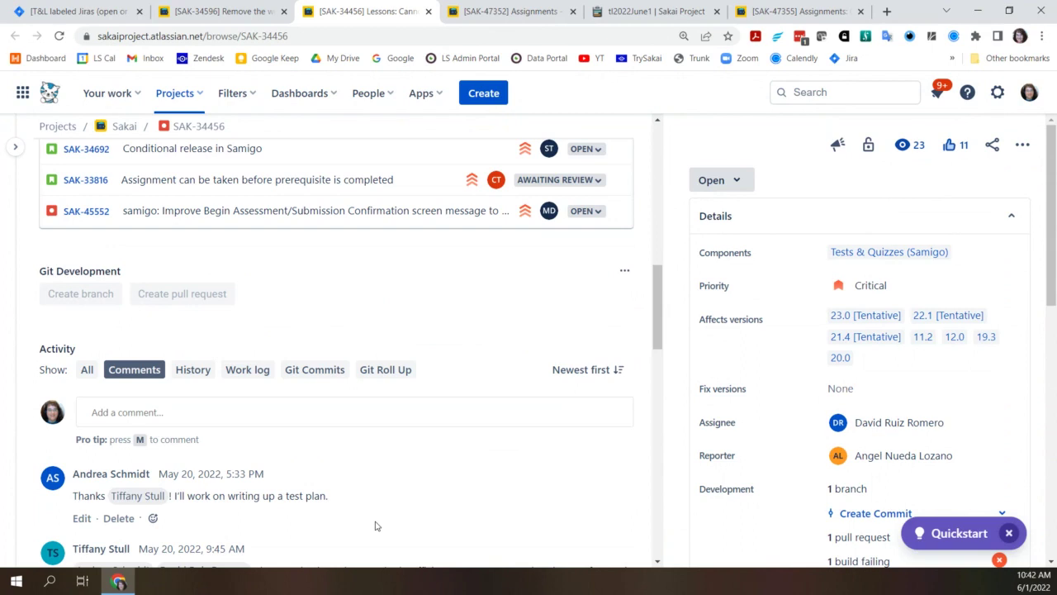
pyautogui.scroll(5, 375, 524)
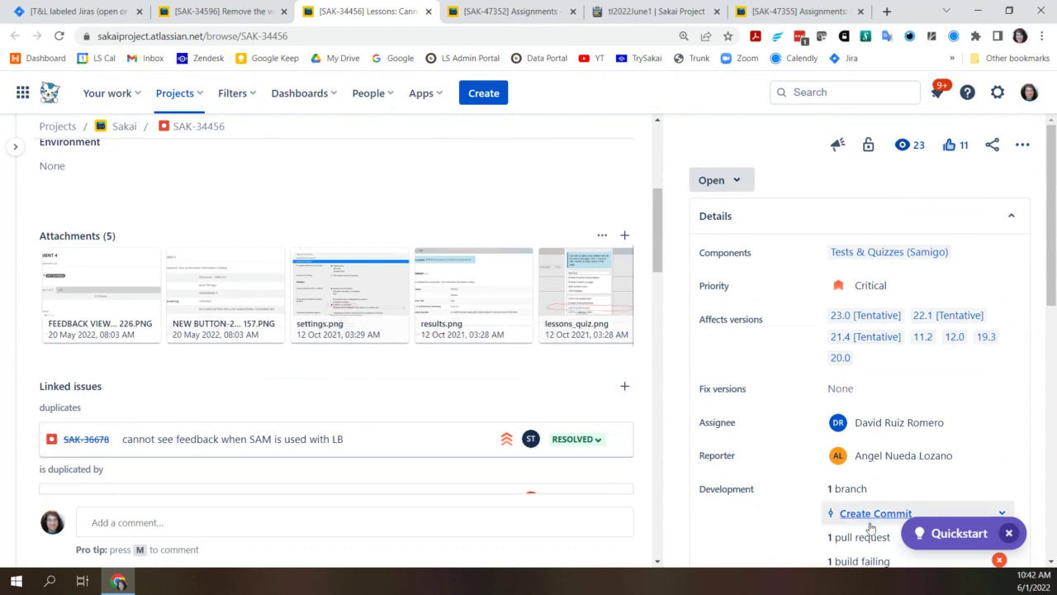
pyautogui.click(1007, 532)
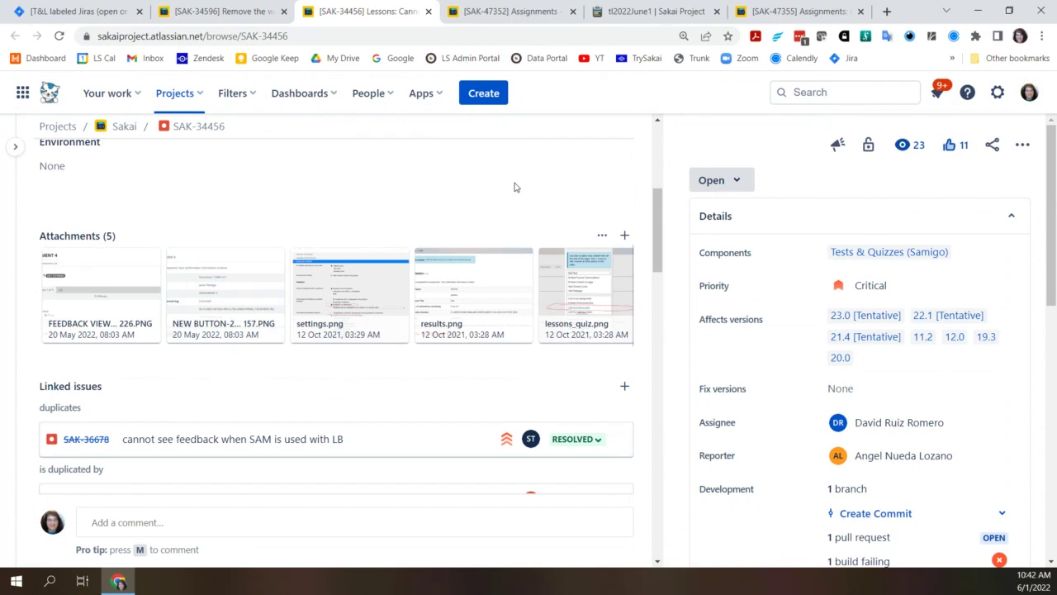
# Step: Open SAK-33995, the roll-up Jira on Import from Site, from the T&L issue list and select its link without the filter parameters
pyautogui.click(80, 12)
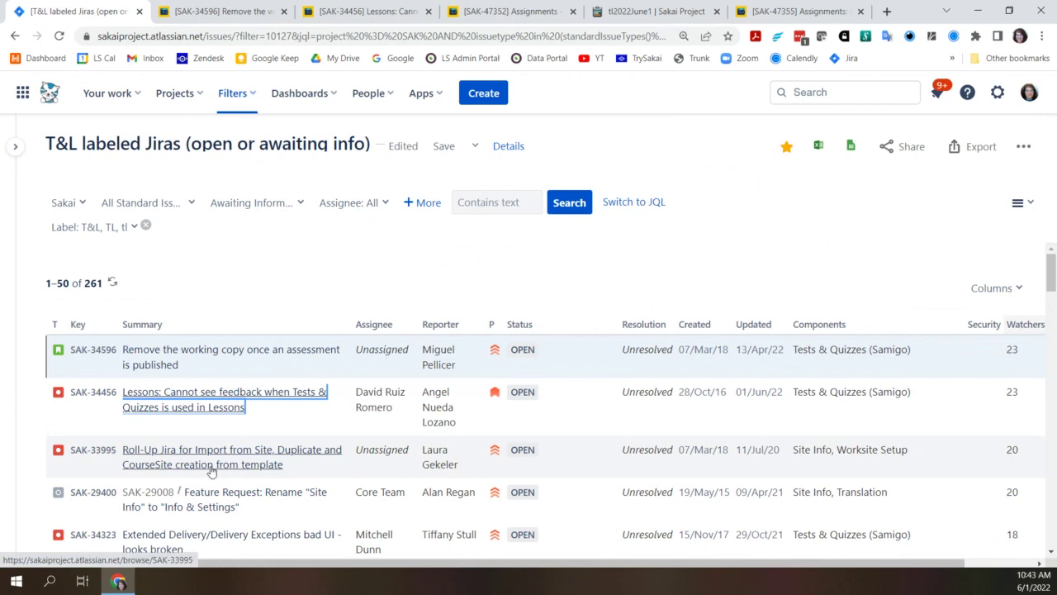
pyautogui.click(247, 460)
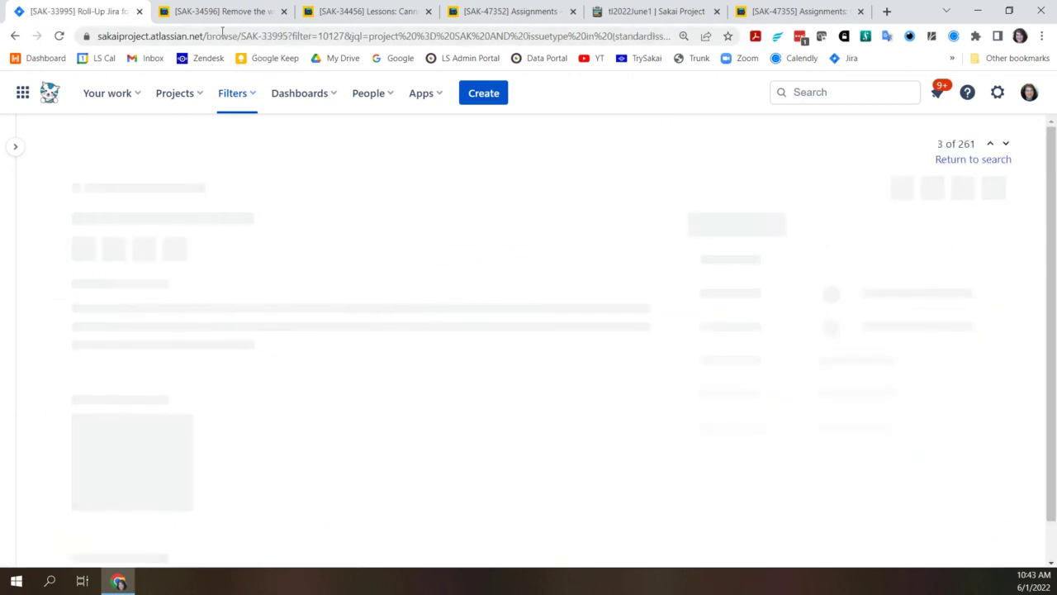
pyautogui.click(223, 36)
pyautogui.click(295, 36)
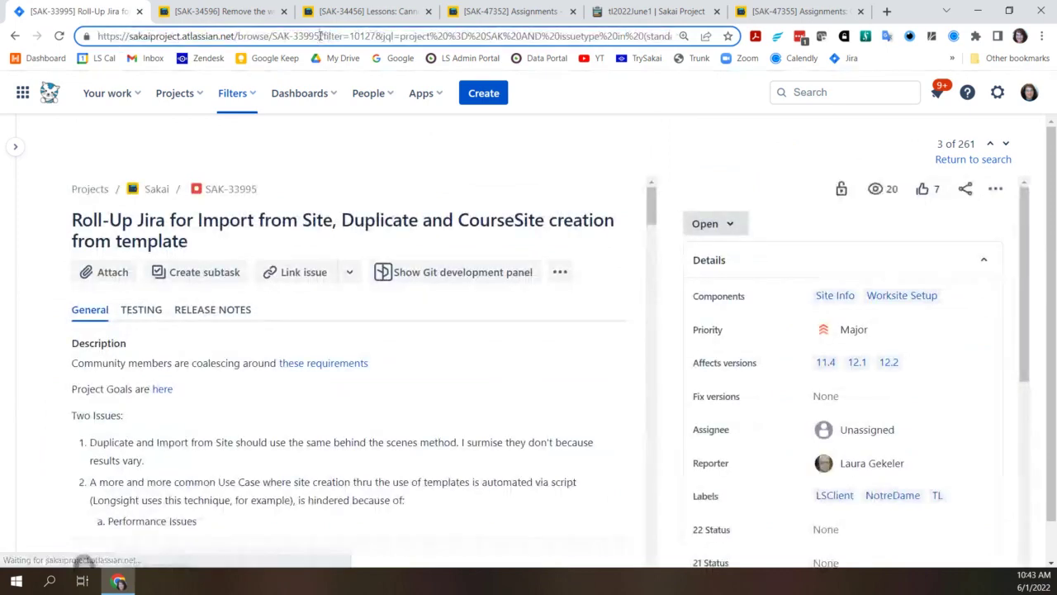
pyautogui.moveTo(322, 36); pyautogui.dragTo(86, 40)
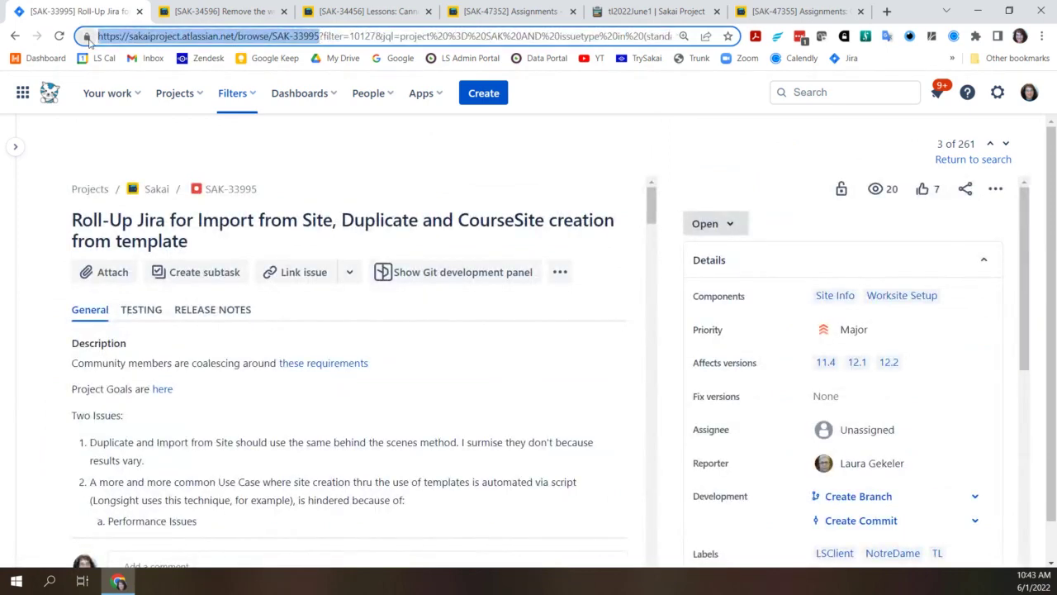
# Step: Check the Jirapalooza and JIRA Parking Lot entries in the June 1 notes for SAK-33995, and return to the issue
pyautogui.click(645, 13)
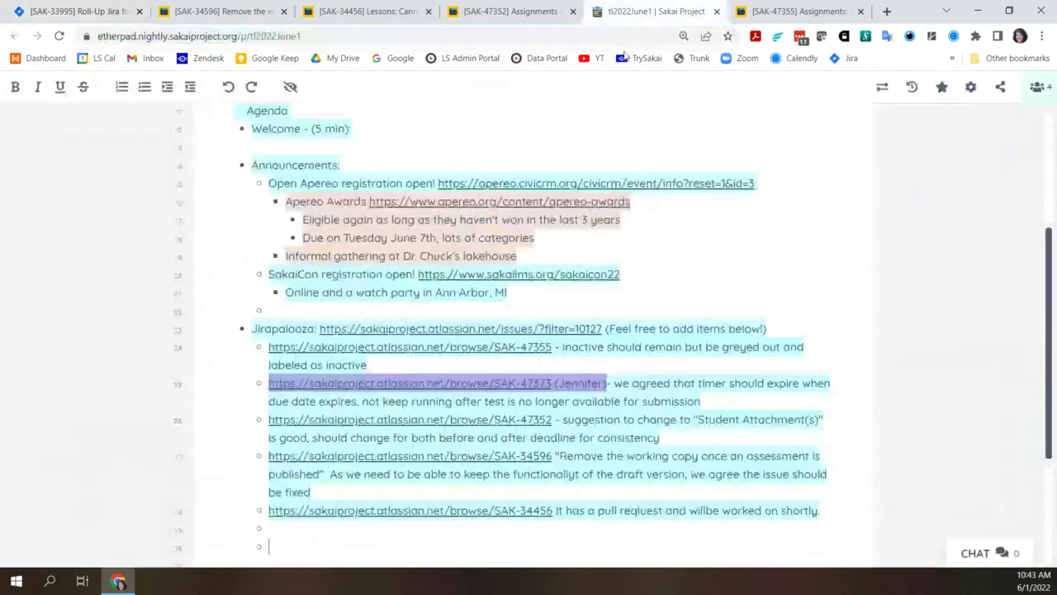
pyautogui.scroll(-3, 338, 455)
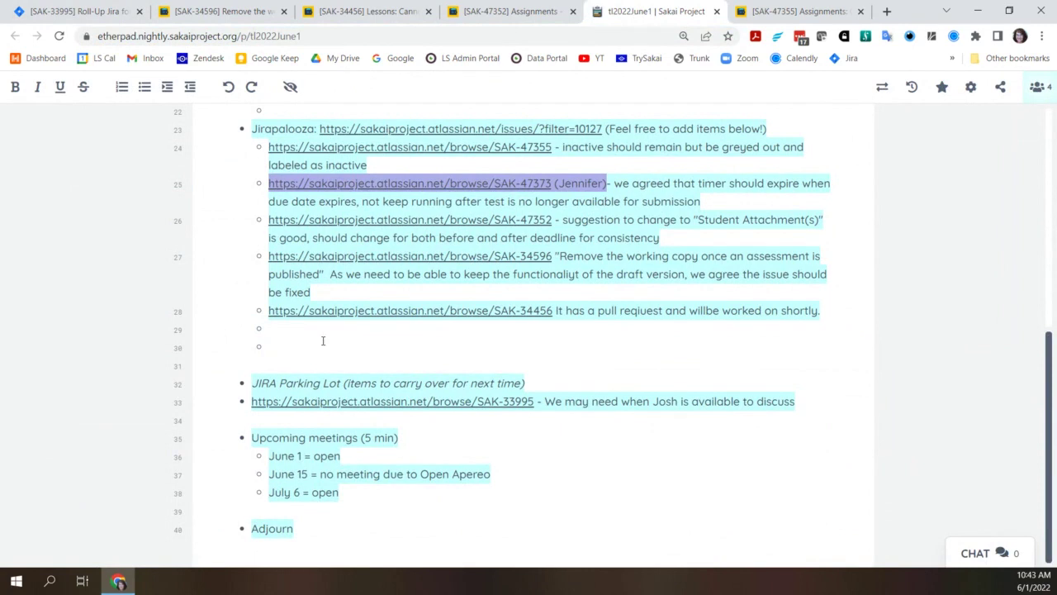
pyautogui.click(82, 14)
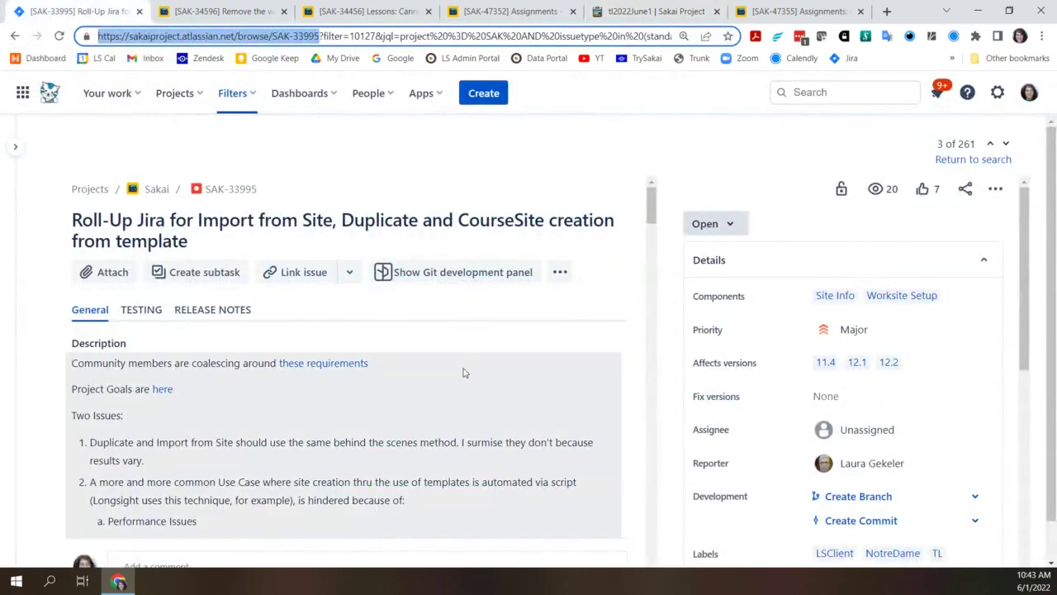
pyautogui.click(310, 155)
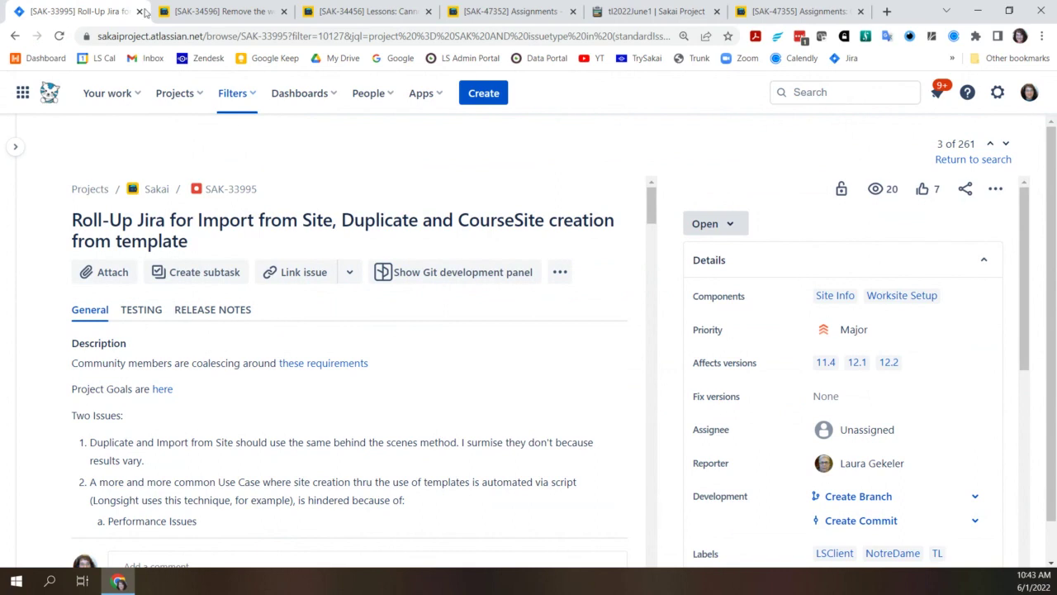
# Step: Return to the T&L issue list, open SAK-29400 about renaming "Site Info" in a separate tab, and switch to it
pyautogui.click(15, 36)
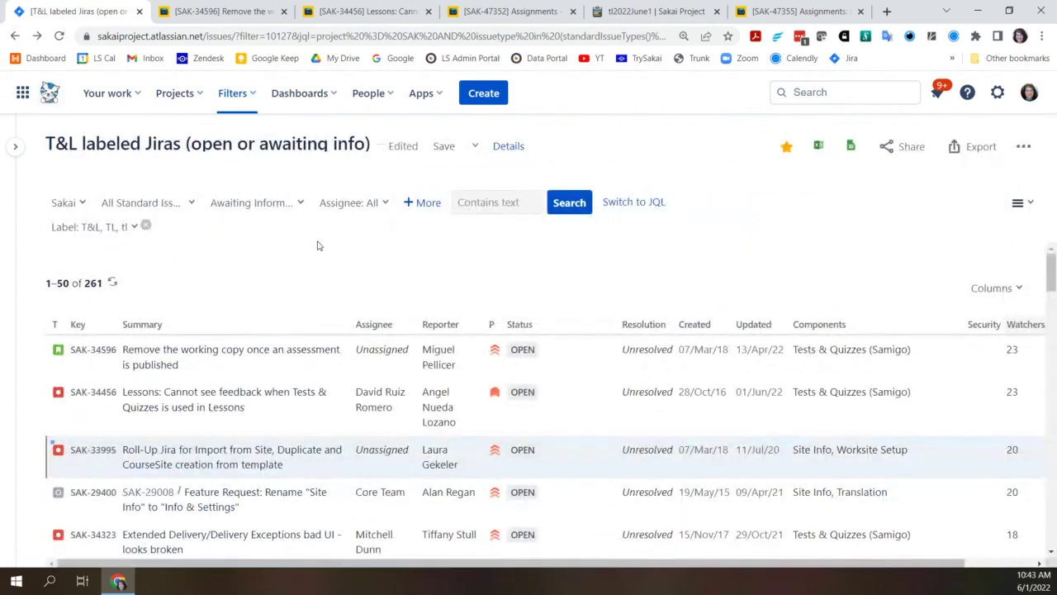
pyautogui.scroll(-2, 387, 312)
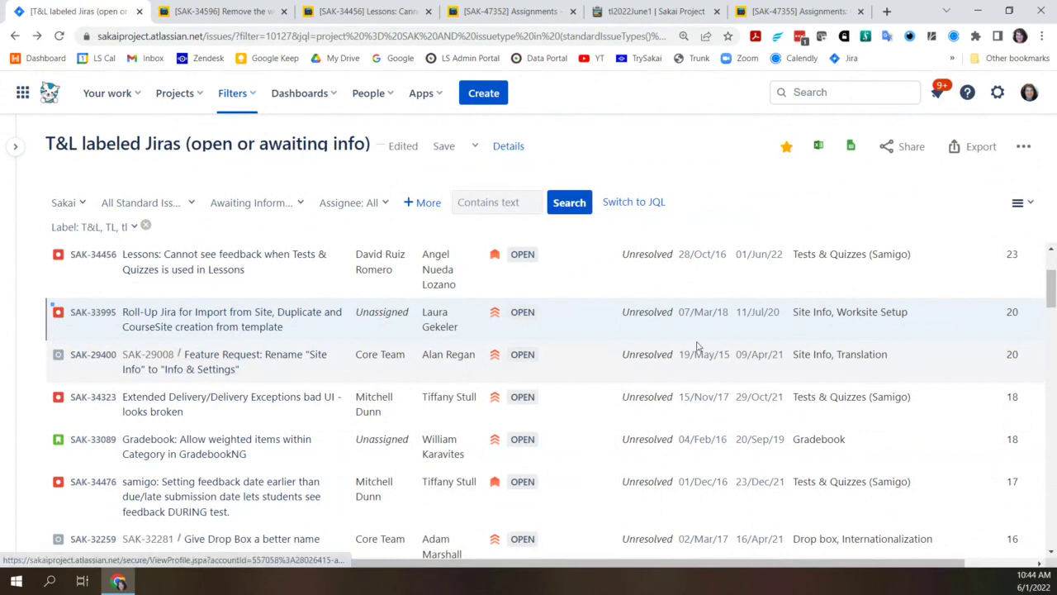
pyautogui.rightClick(203, 371)
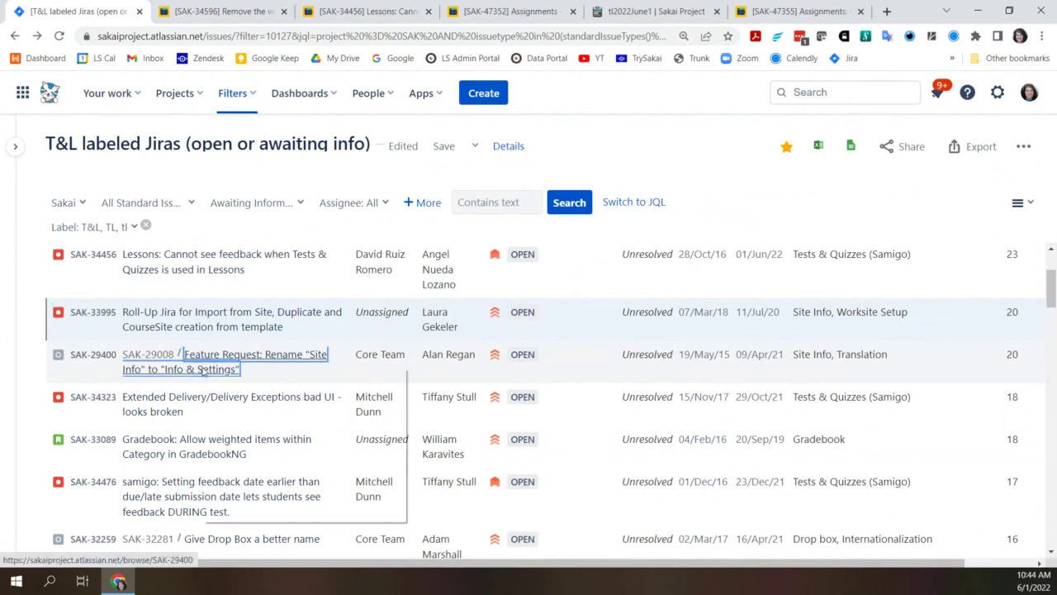
pyautogui.click(253, 380)
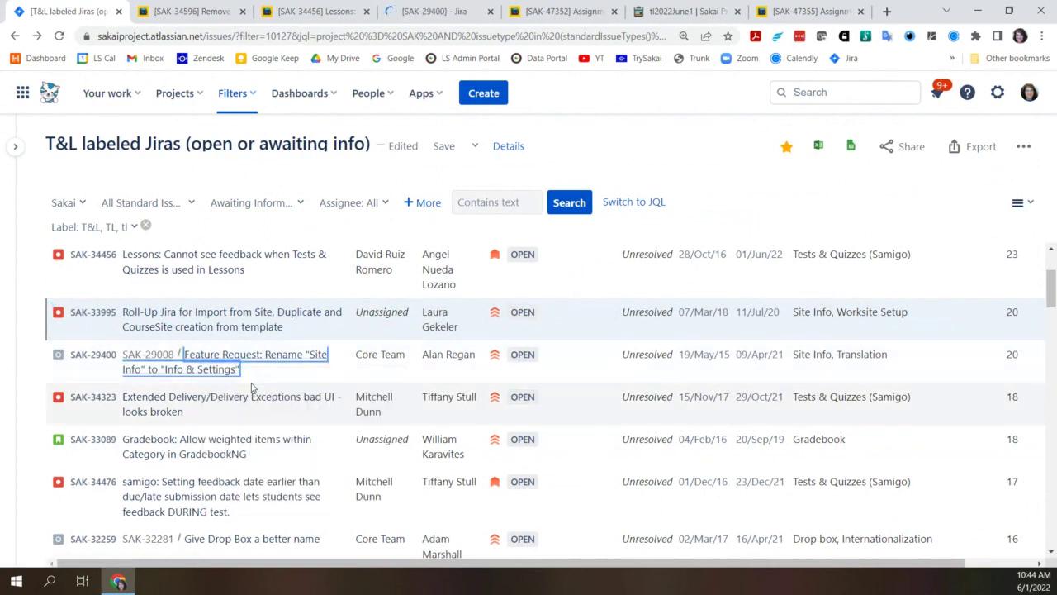
pyautogui.click(413, 12)
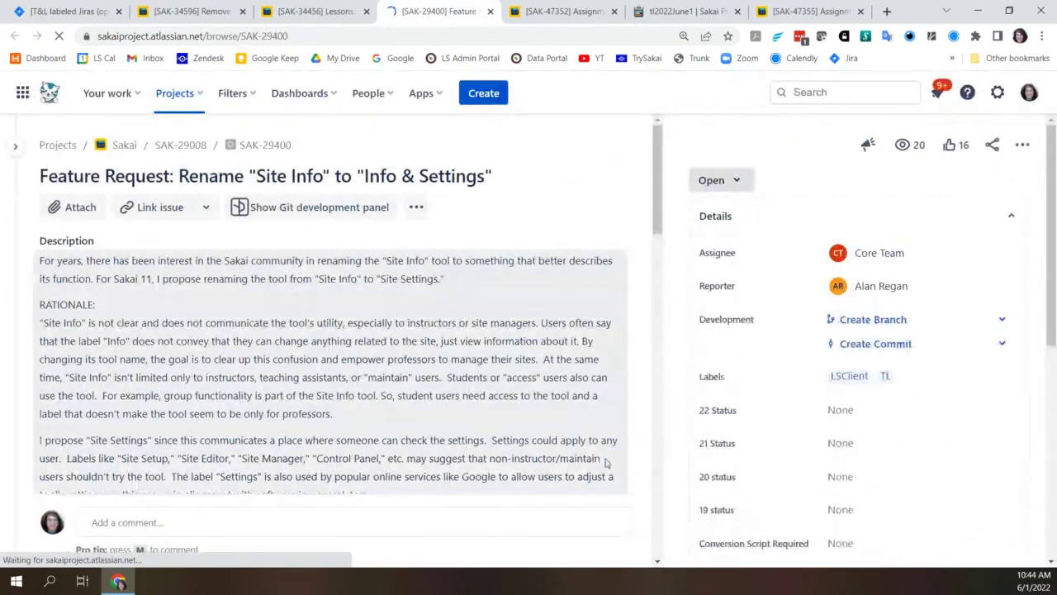
# Step: Review the rationale in the SAK-29400 description and the comments on the proposed tool names
pyautogui.scroll(-2, 605, 463)
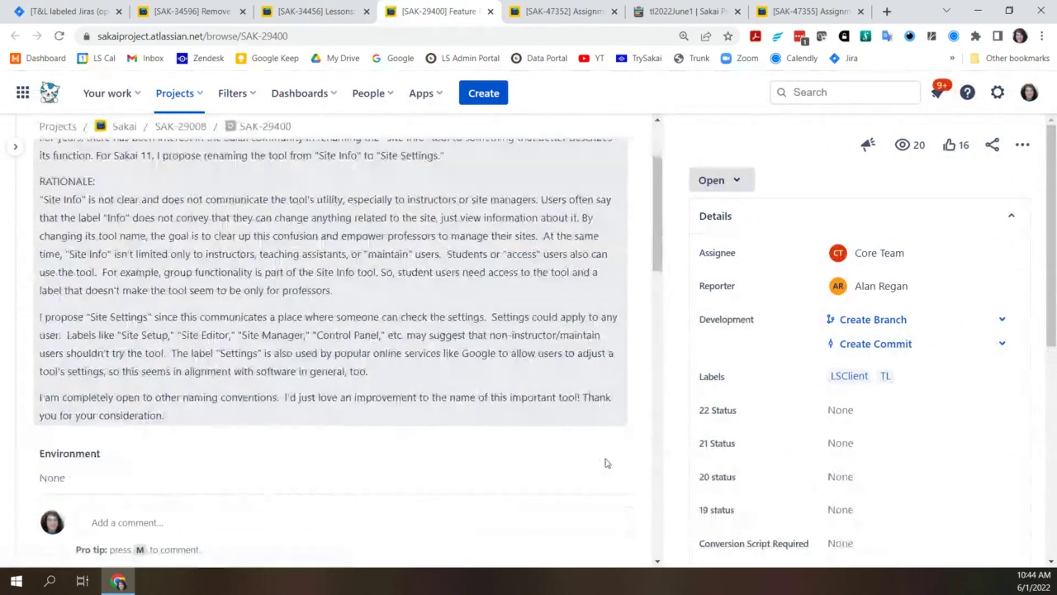
pyautogui.scroll(-1, 605, 463)
pyautogui.scroll(2, 606, 463)
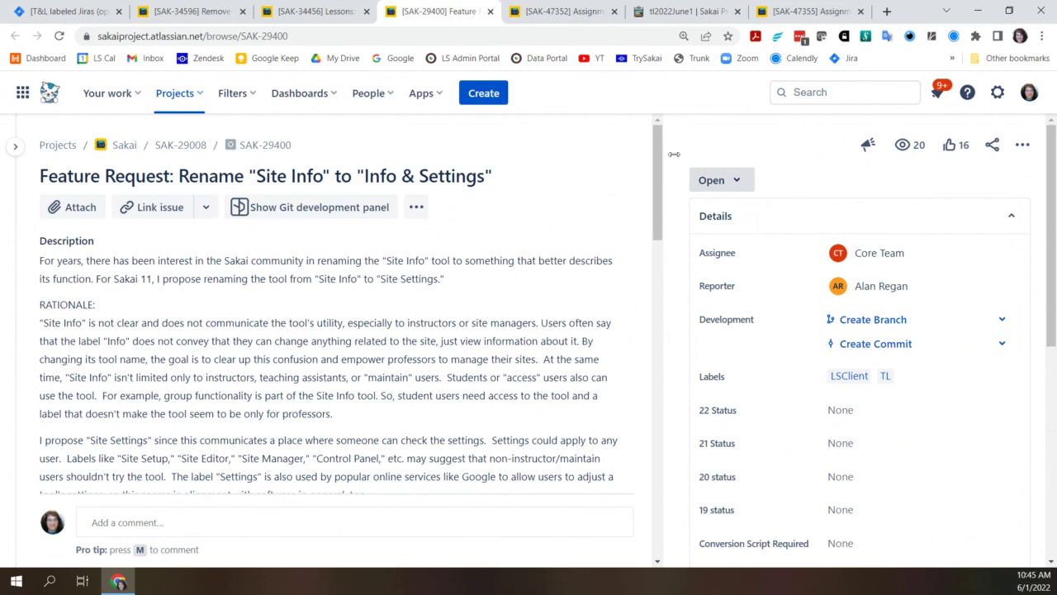
pyautogui.moveTo(654, 196); pyautogui.dragTo(692, 439)
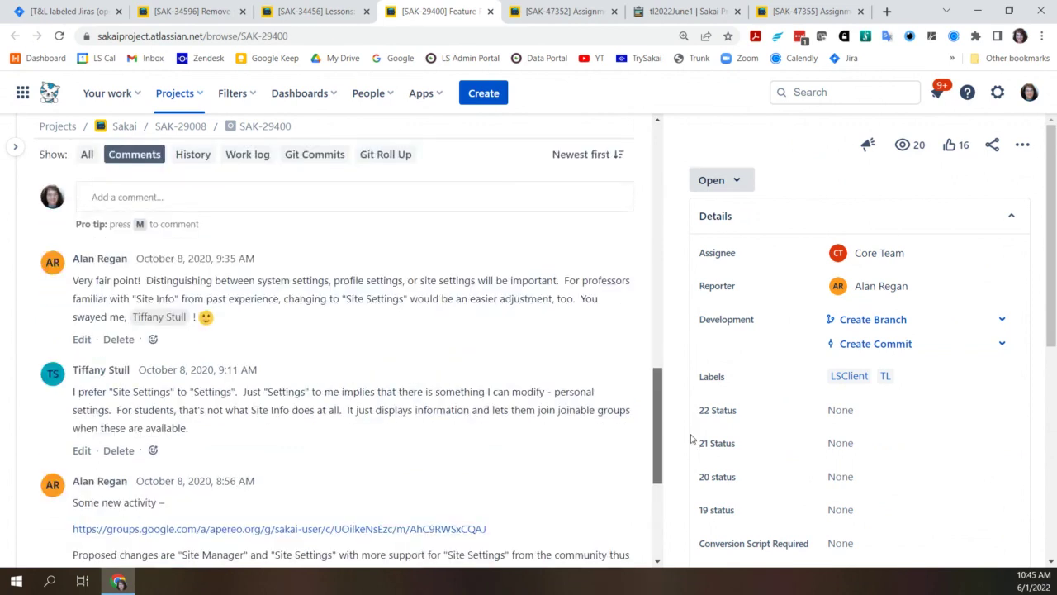
pyautogui.moveTo(693, 439); pyautogui.dragTo(701, 177)
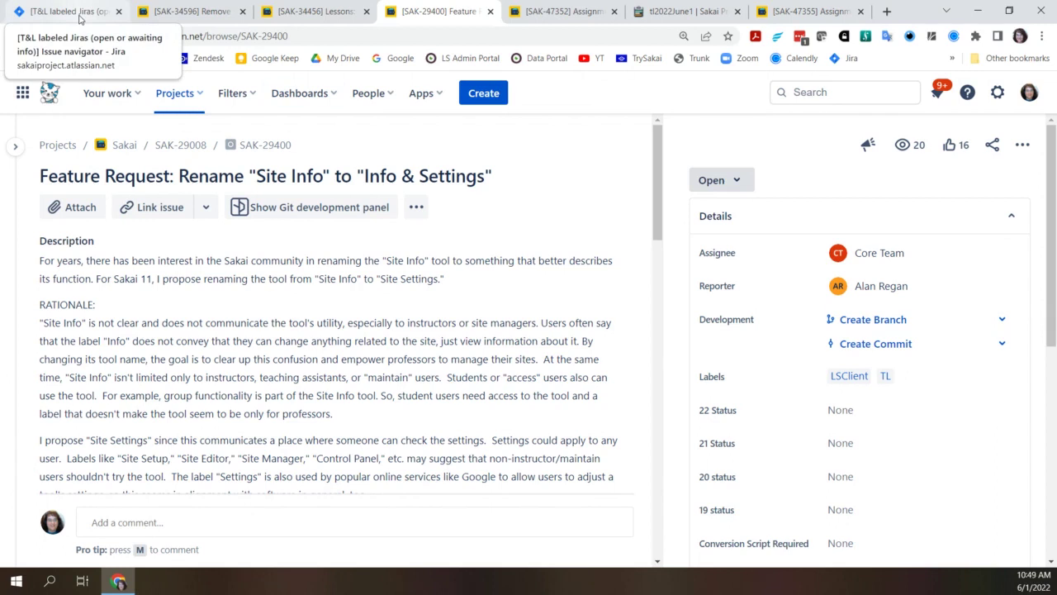
pyautogui.moveTo(653, 157); pyautogui.dragTo(671, 489)
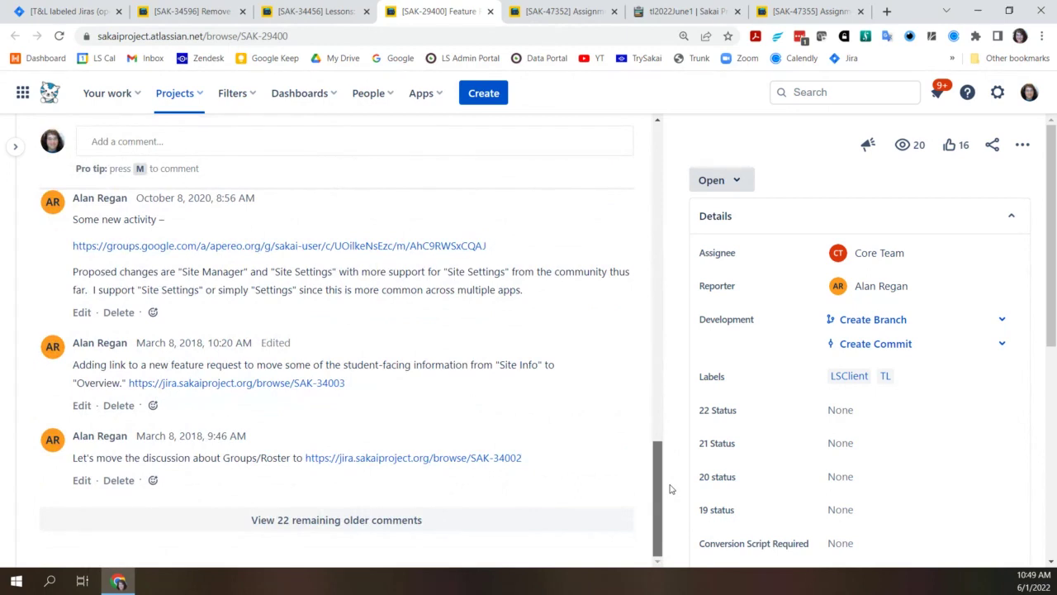
pyautogui.moveTo(671, 489); pyautogui.dragTo(645, 147)
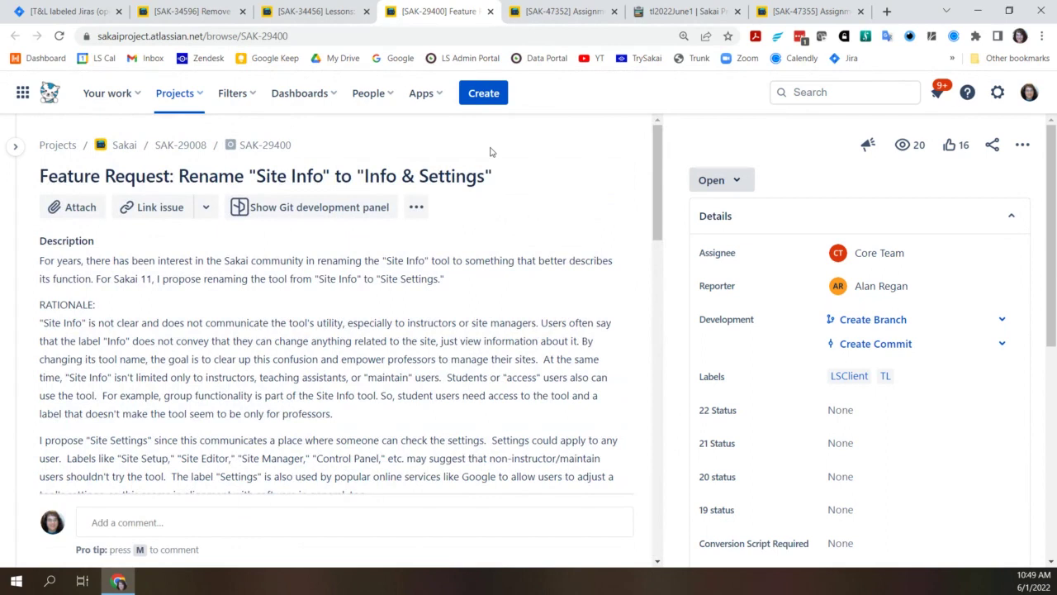
# Step: Check the SAK-29400 entry in the June 1 meeting notes and return to the T&L issue list
pyautogui.click(55, 10)
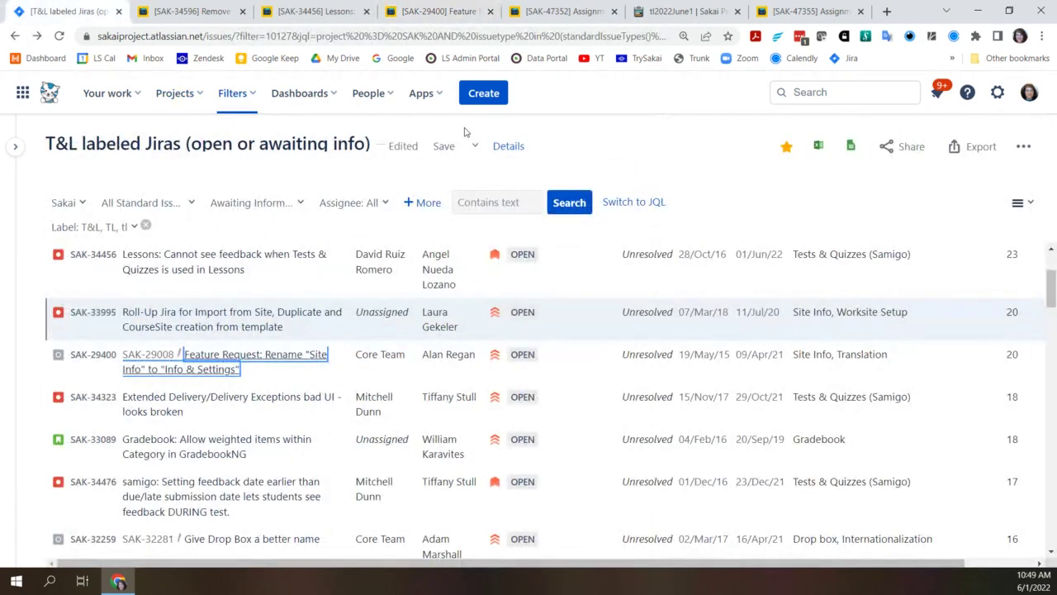
pyautogui.click(661, 14)
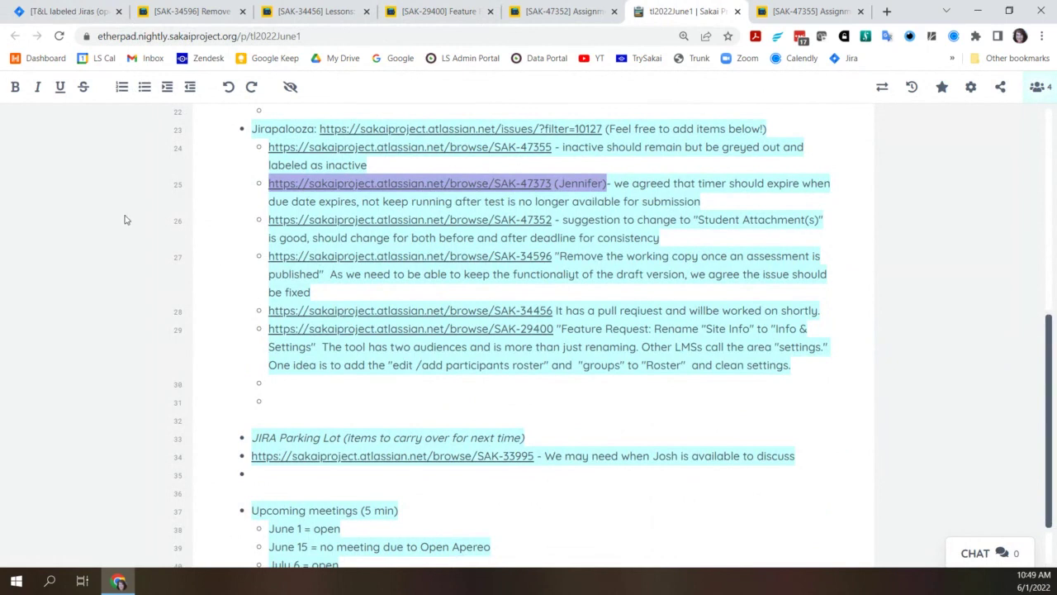
pyautogui.click(60, 12)
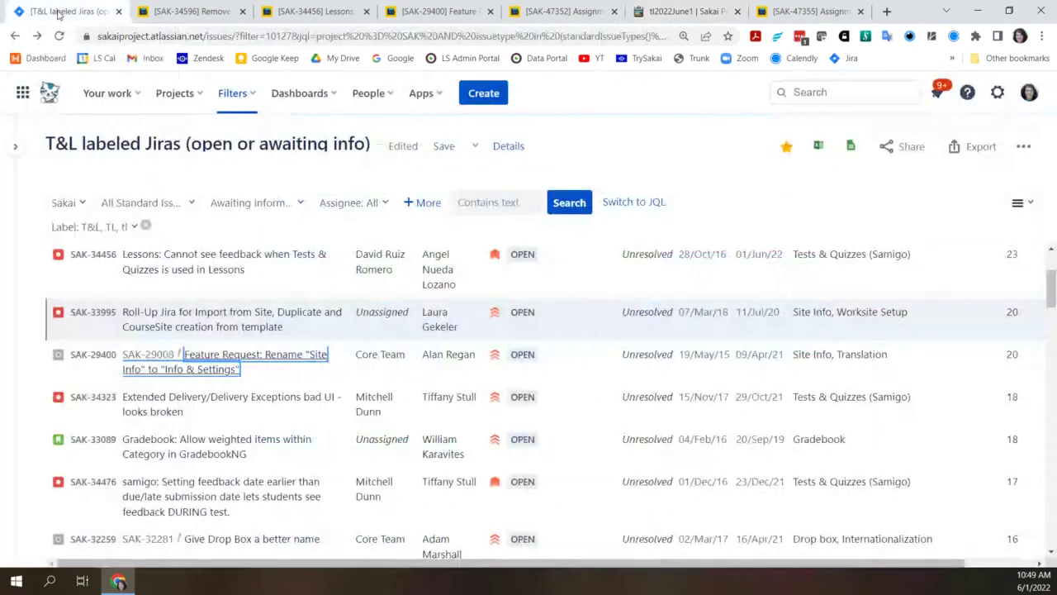
# Step: Open SAK-34323 about the Extended Delivery/Delivery Exceptions interface from the T&L issue list
pyautogui.click(15, 35)
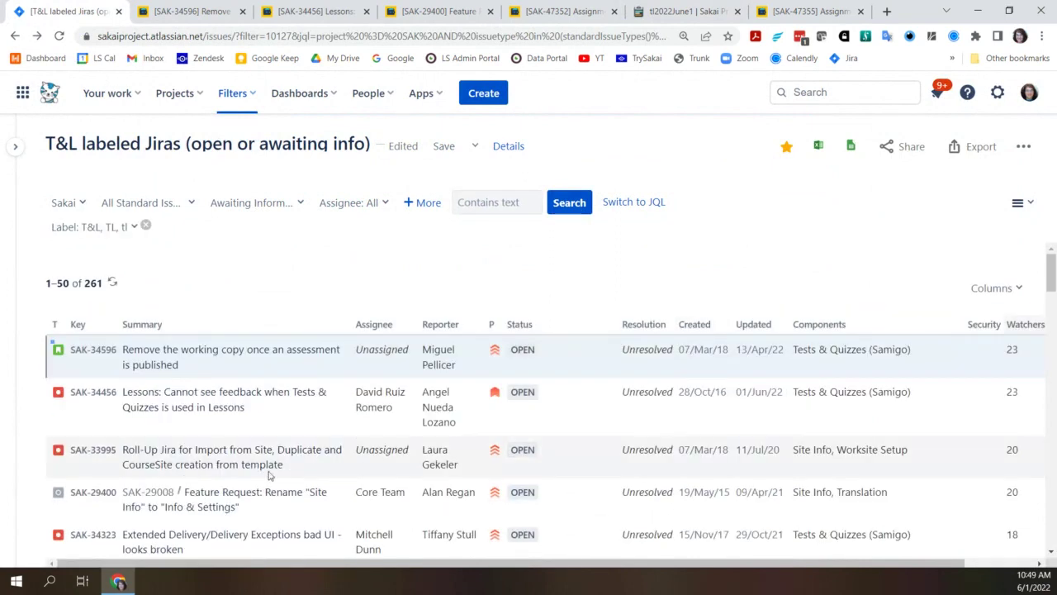
pyautogui.scroll(-2, 268, 475)
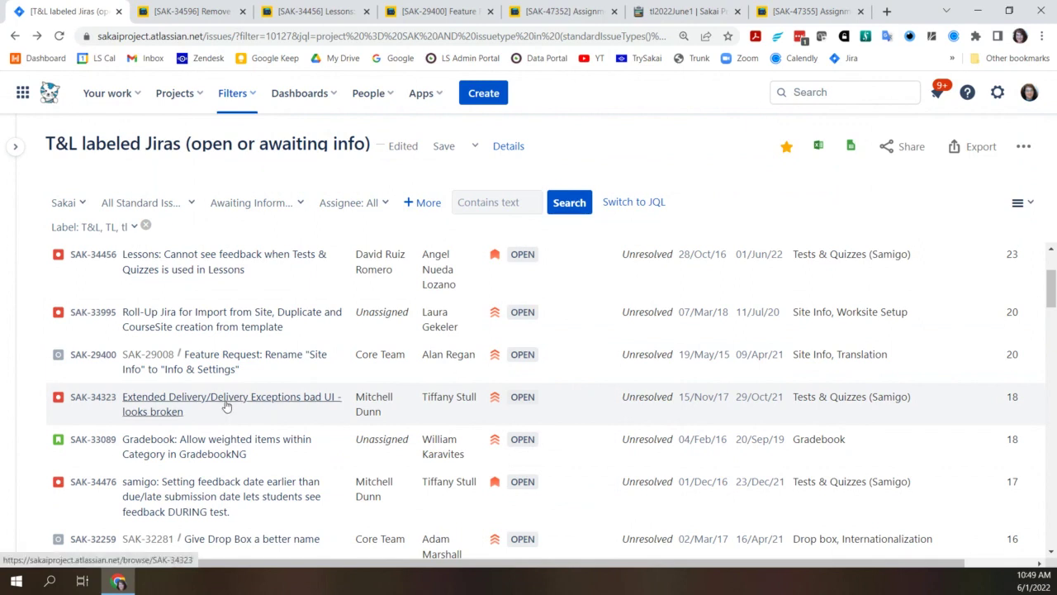
pyautogui.click(227, 405)
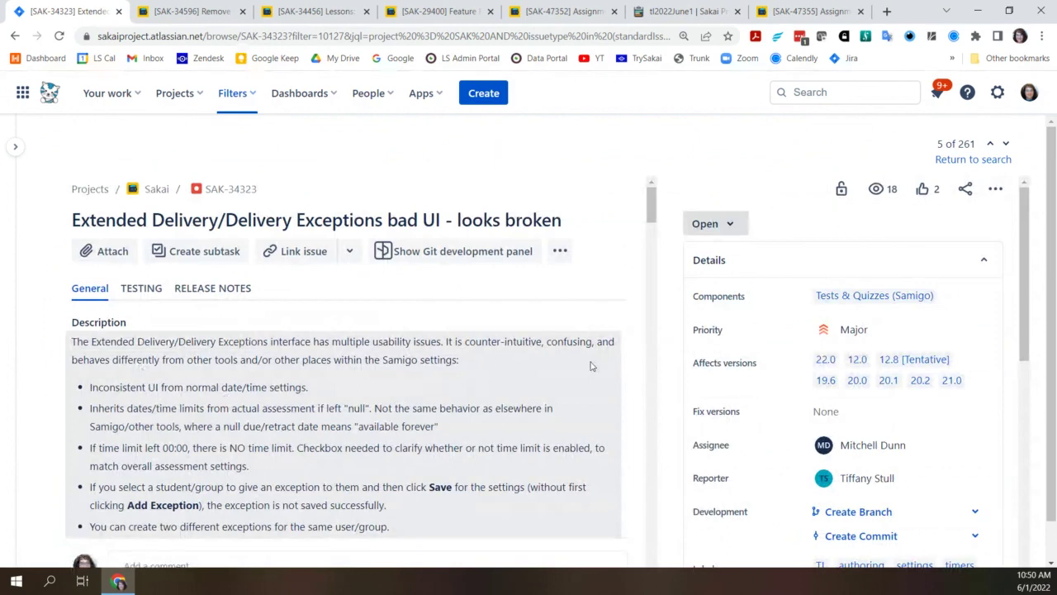
# Step: Read the usability issues and the first proposed solution in the SAK-34323 description
pyautogui.scroll(-1, 591, 366)
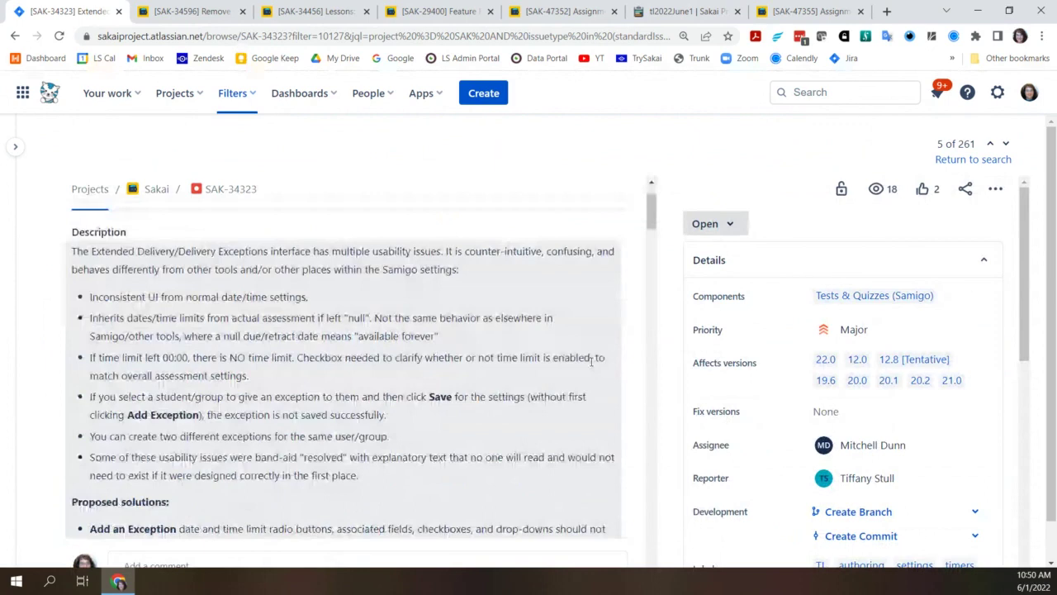
pyautogui.scroll(-2, 591, 359)
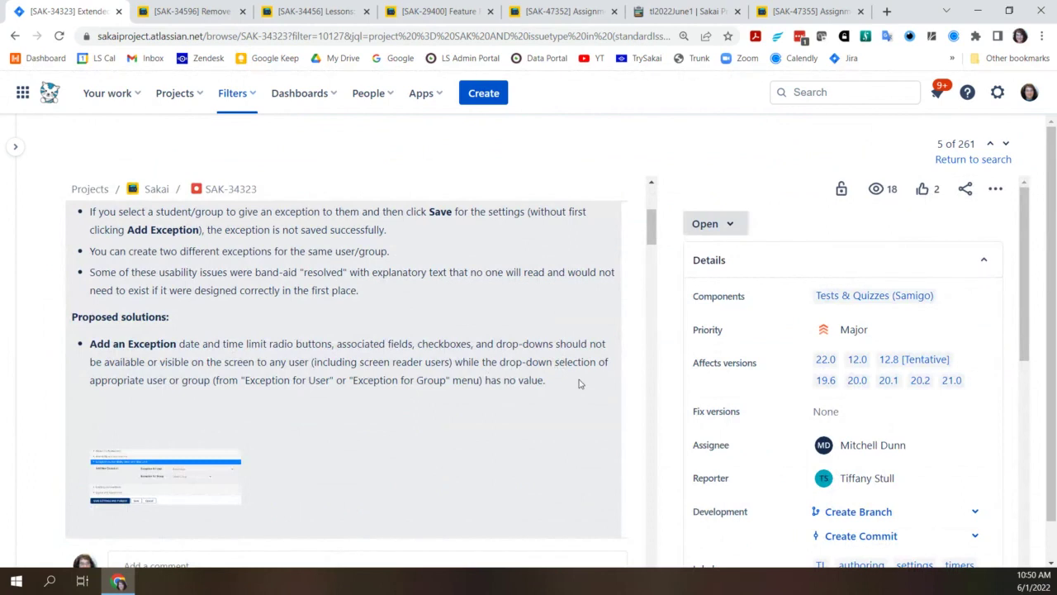
pyautogui.scroll(-2, 319, 401)
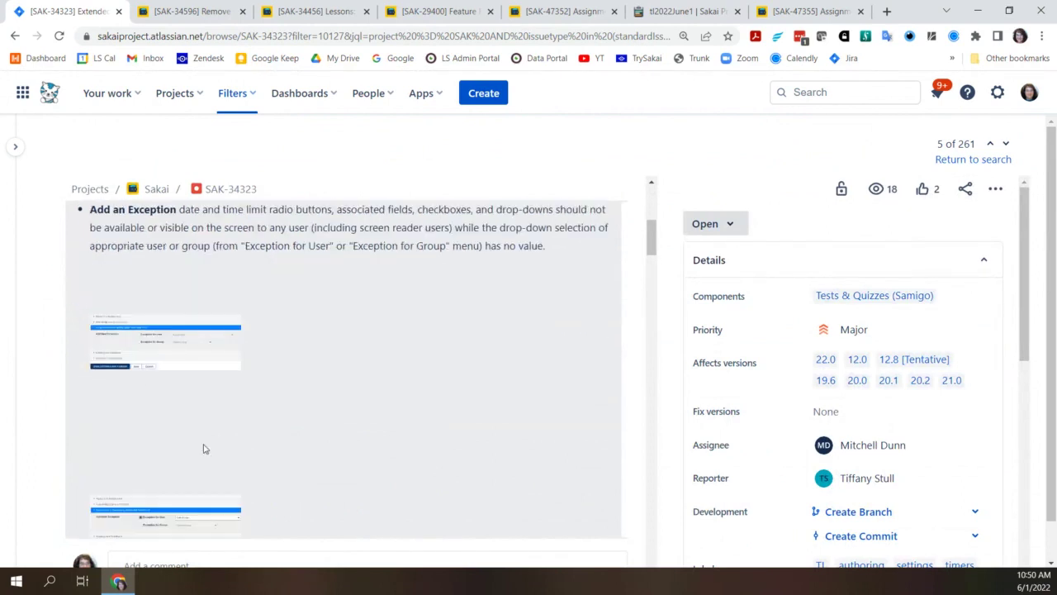
# Step: View the SAK-34323 exception mockups at full size, from Defaultstate-exceptions.png through Existingexceptions-table.png, and close the image preview
pyautogui.click(164, 342)
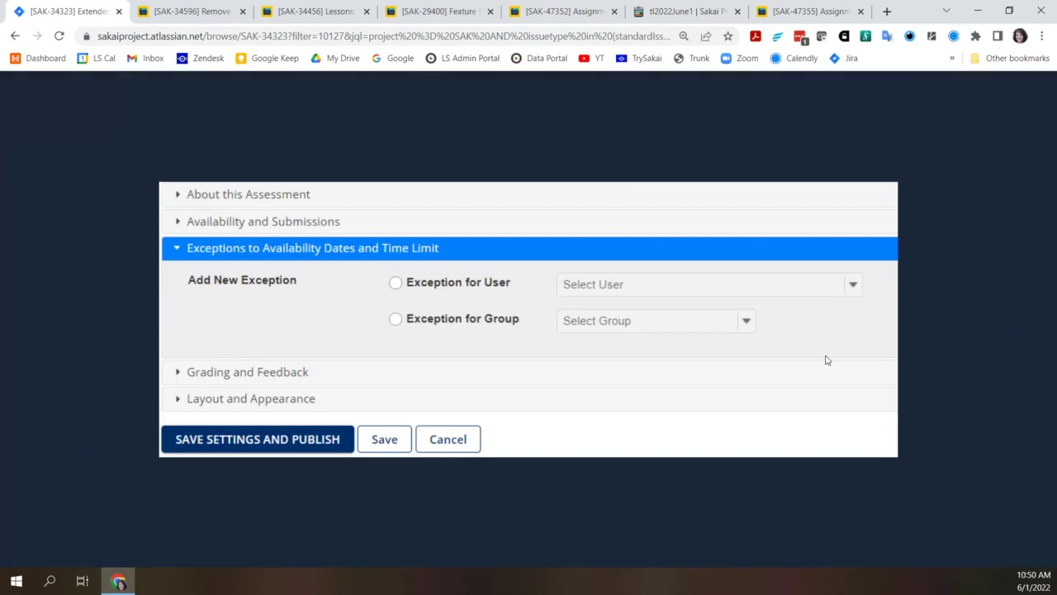
pyautogui.moveTo(1027, 329)
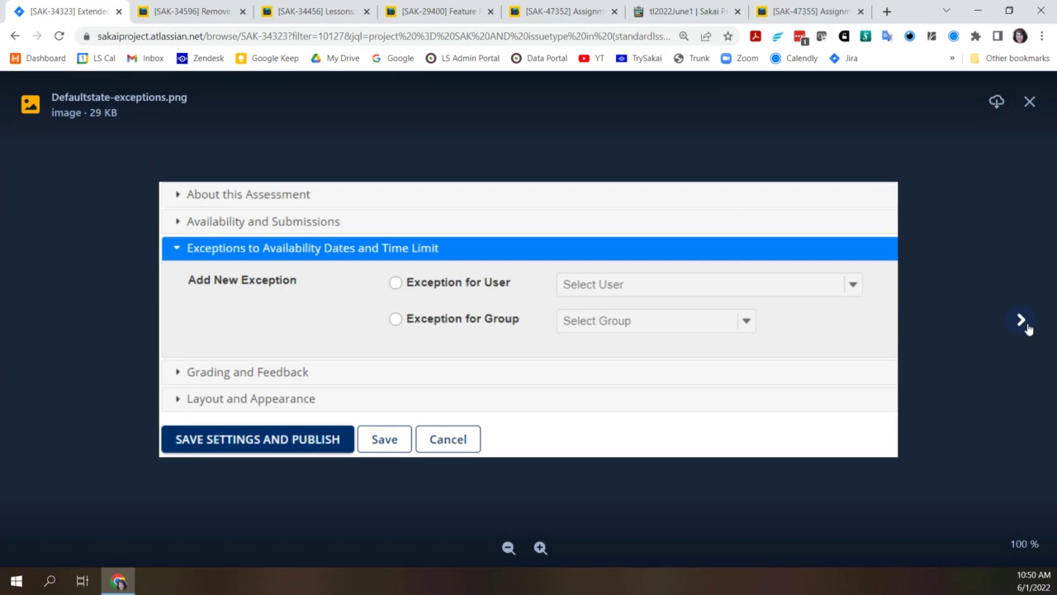
pyautogui.click(1028, 328)
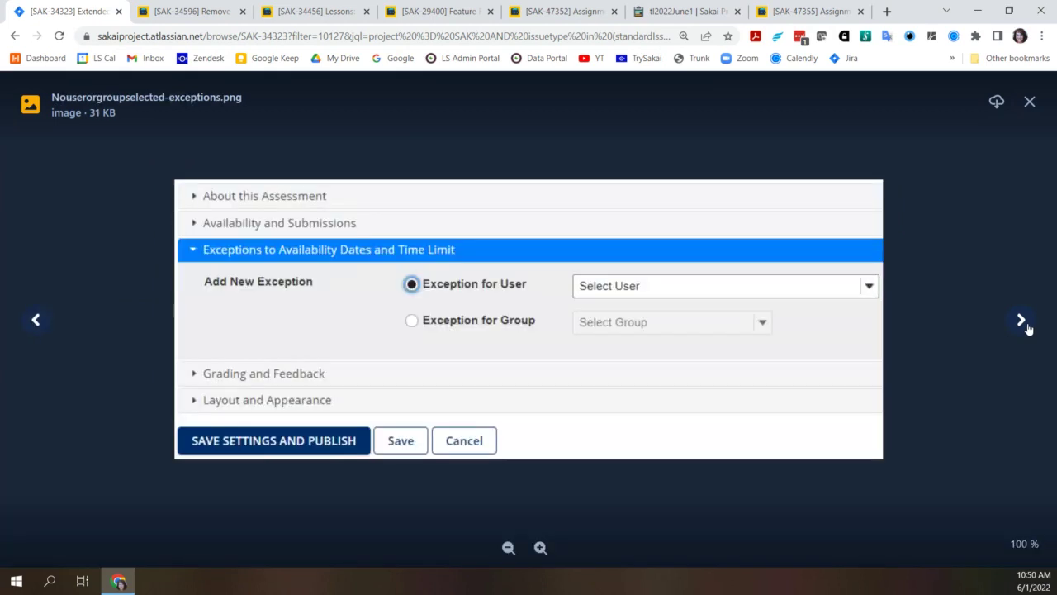
pyautogui.click(1023, 320)
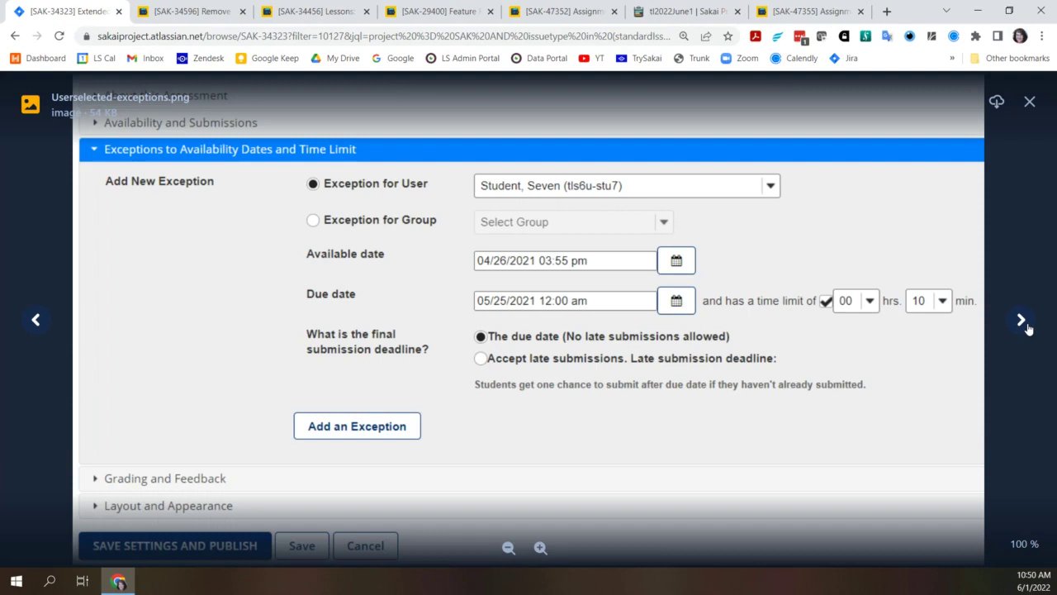
pyautogui.click(1027, 328)
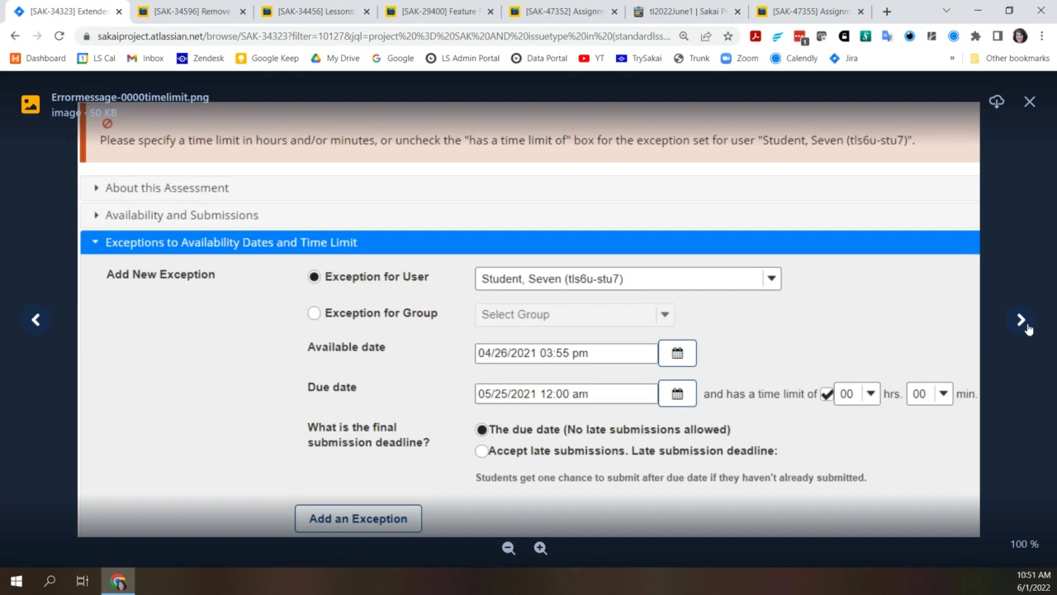
pyautogui.click(1022, 320)
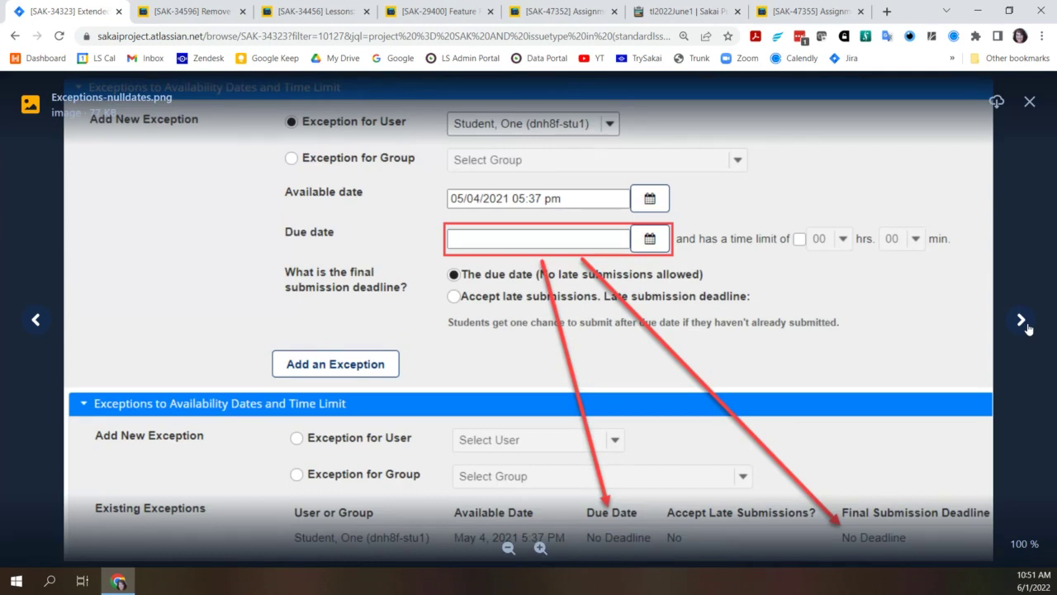
pyautogui.click(1027, 328)
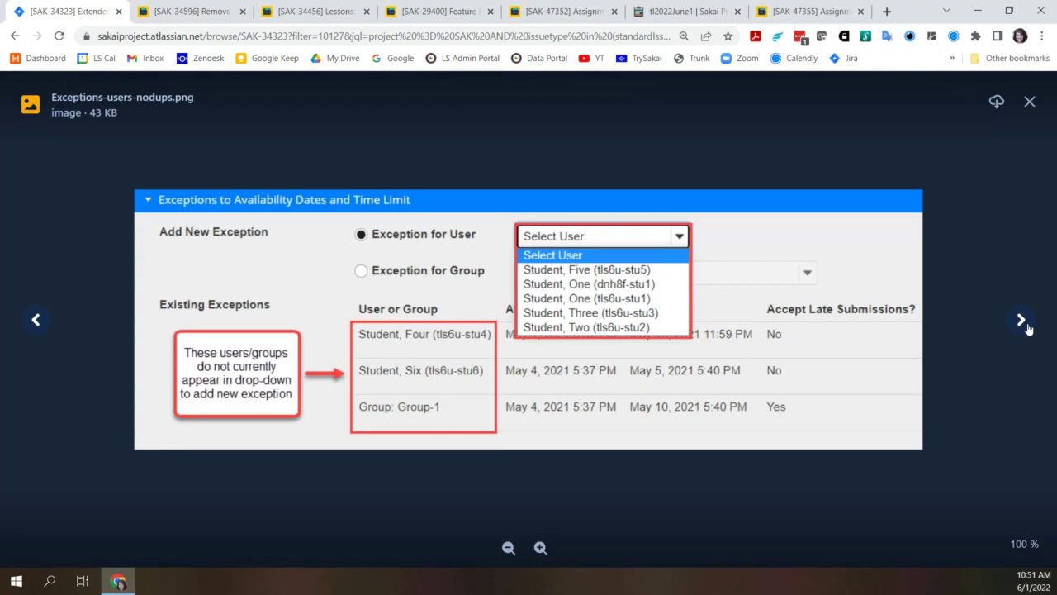
pyautogui.click(1026, 325)
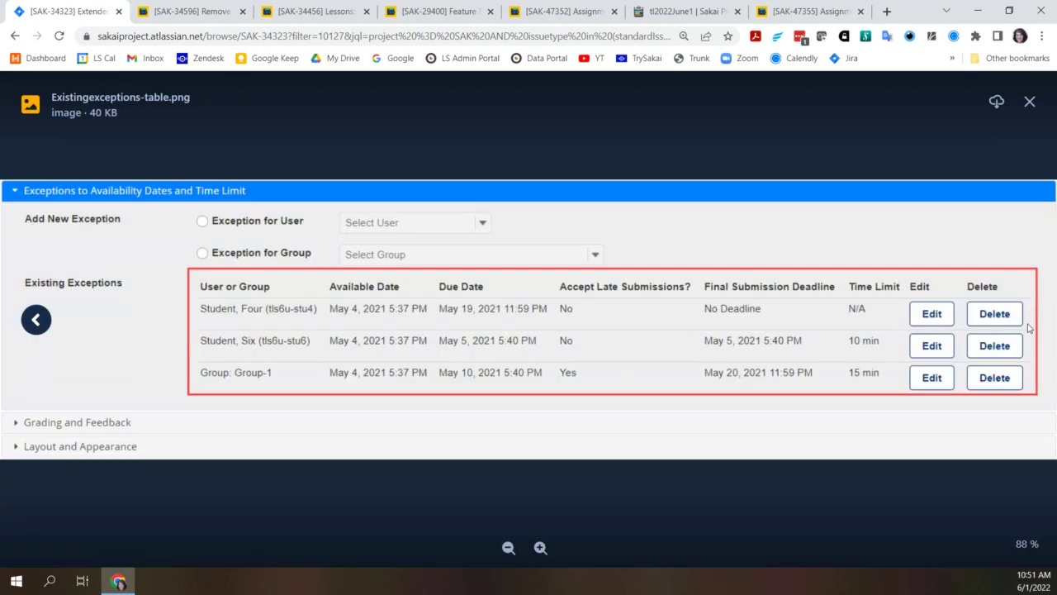
pyautogui.click(1030, 100)
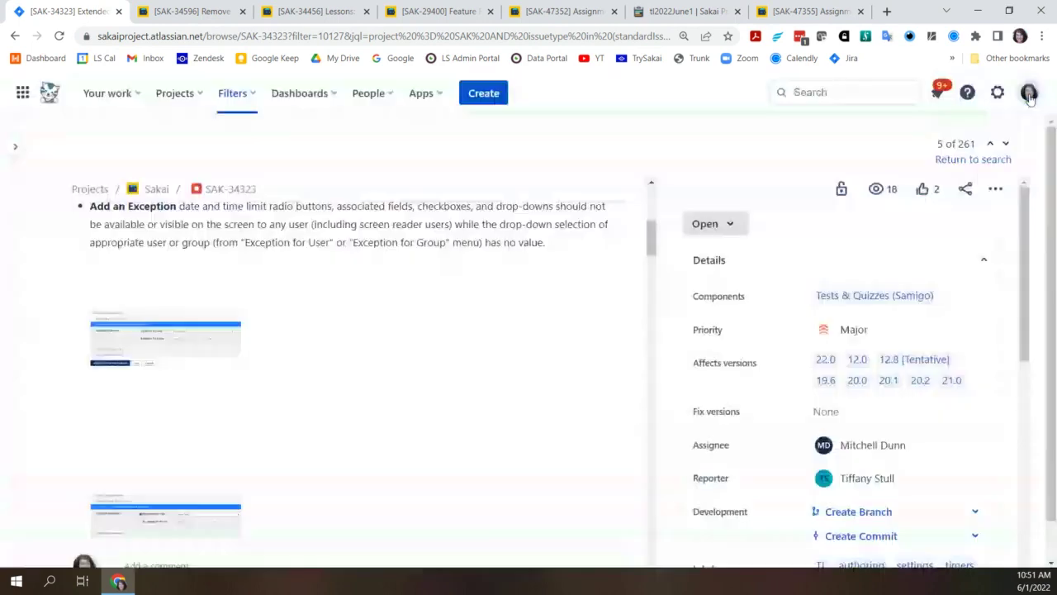
# Step: Read the remaining proposed solutions in the SAK-34323 description, from pre-populated dates to removing unneeded explanatory text
pyautogui.scroll(-3, 508, 421)
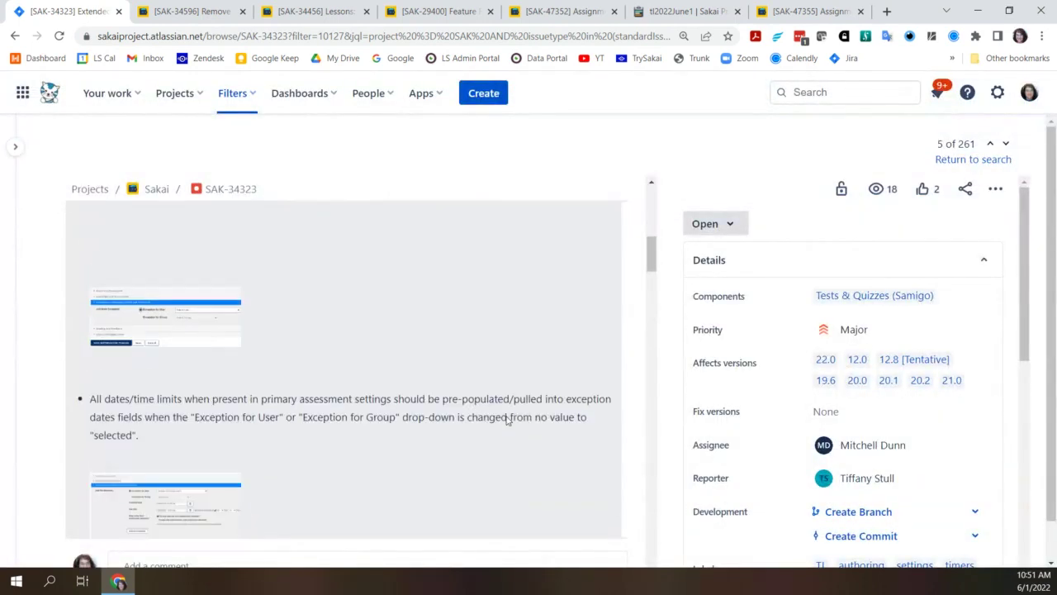
pyautogui.scroll(-2, 508, 417)
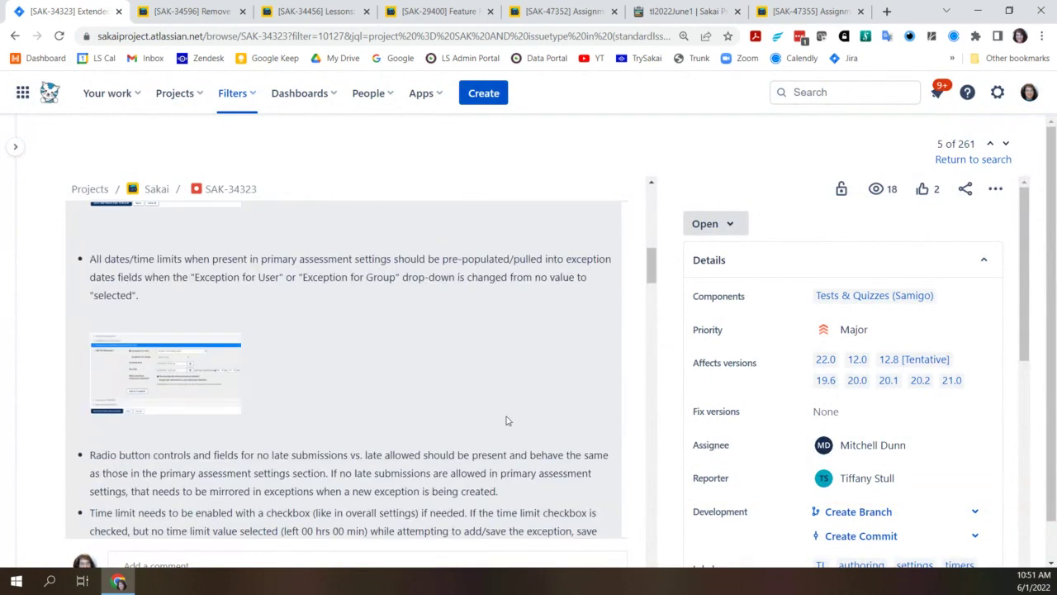
pyautogui.scroll(-5, 508, 421)
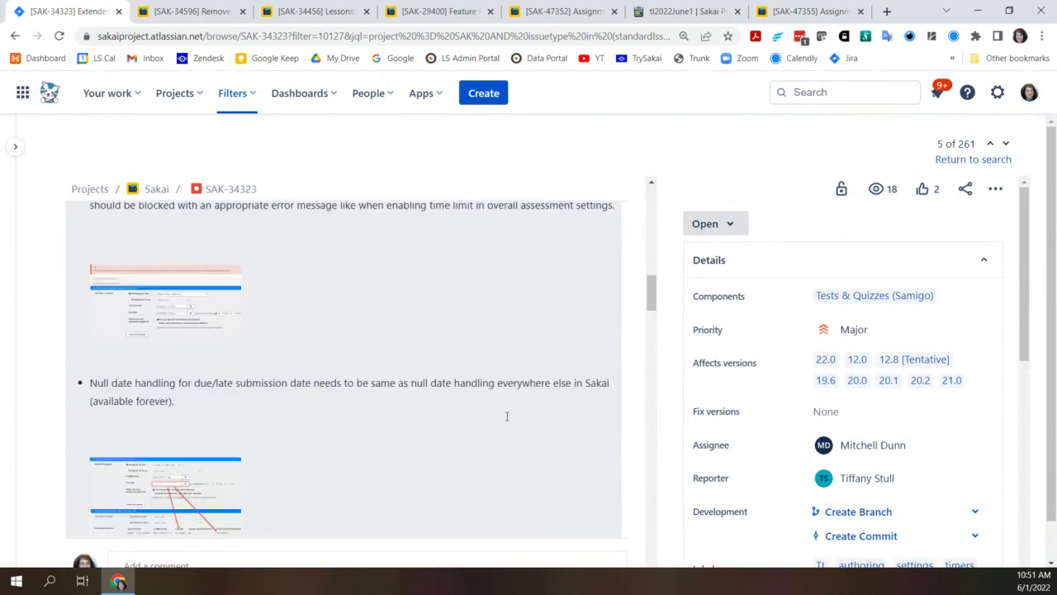
pyautogui.scroll(-1, 508, 421)
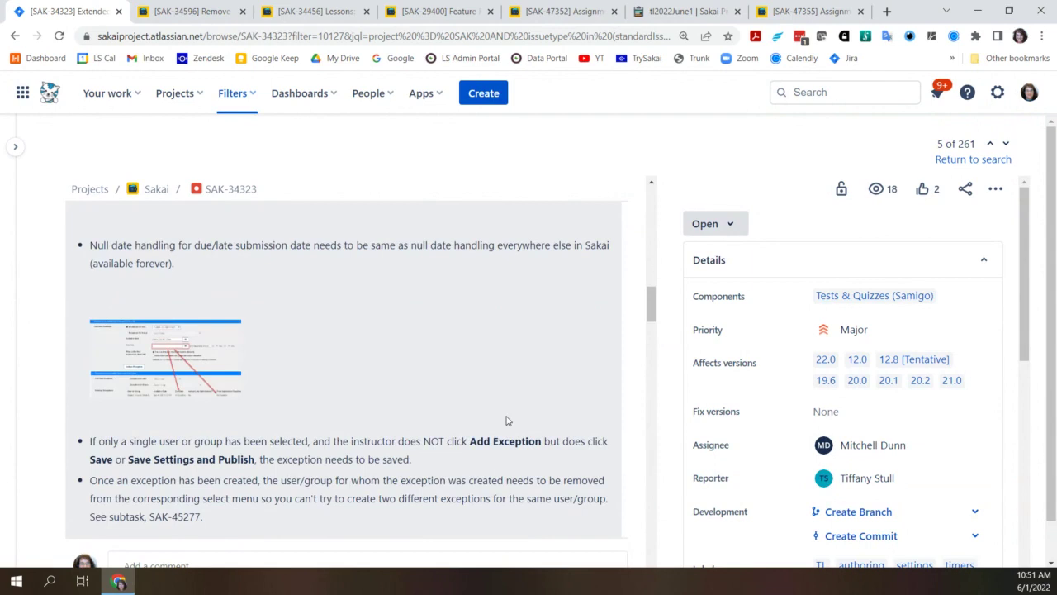
pyautogui.scroll(-2, 508, 421)
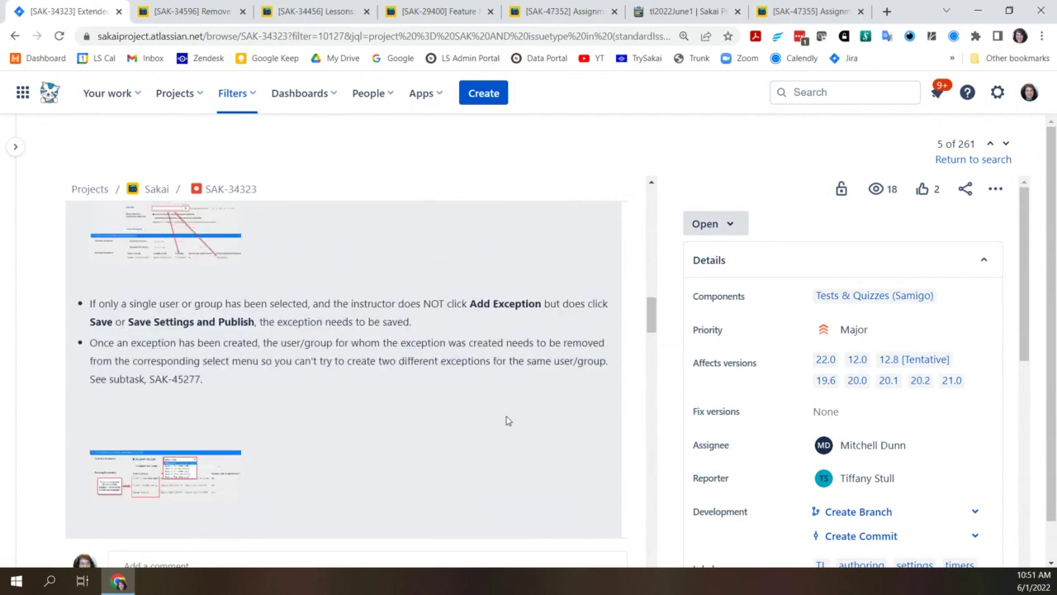
pyautogui.scroll(-5, 508, 422)
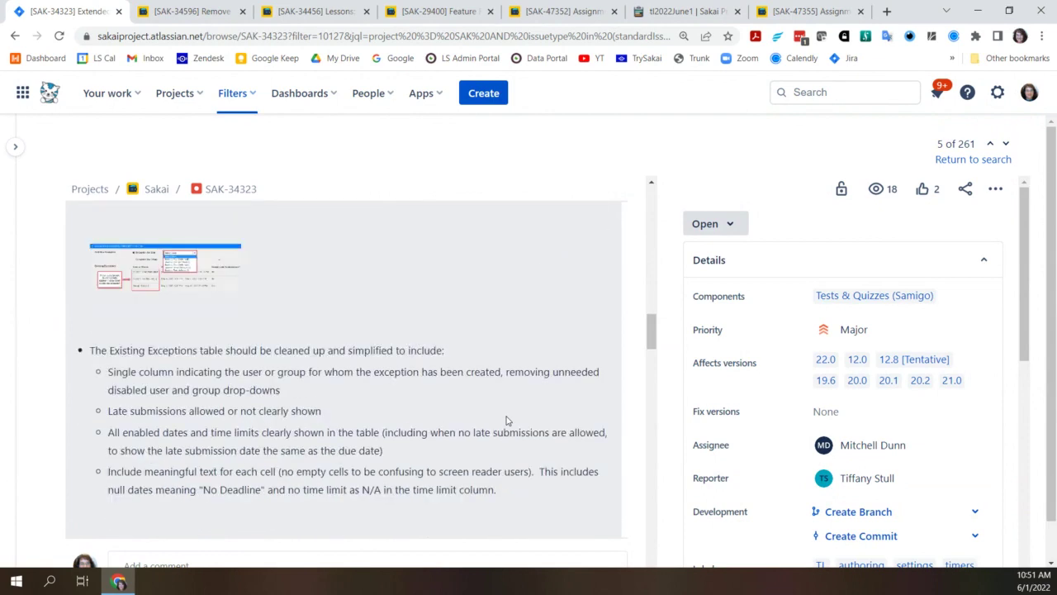
pyautogui.scroll(-2, 508, 421)
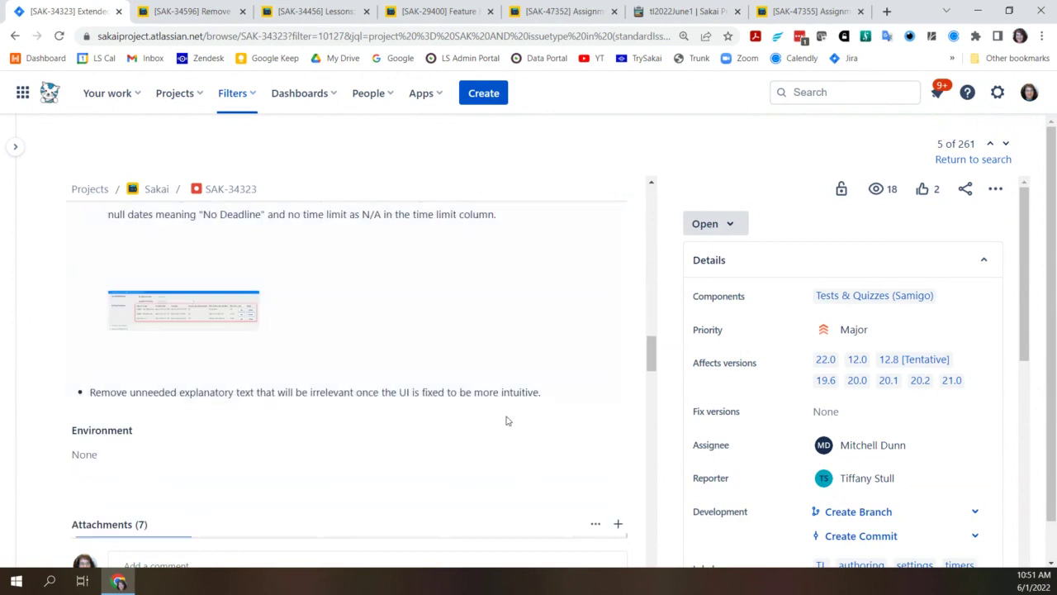
# Step: Review the attachments, subtask, linked issues and comments of SAK-34323, and return to the start of the issue
pyautogui.scroll(-3, 508, 422)
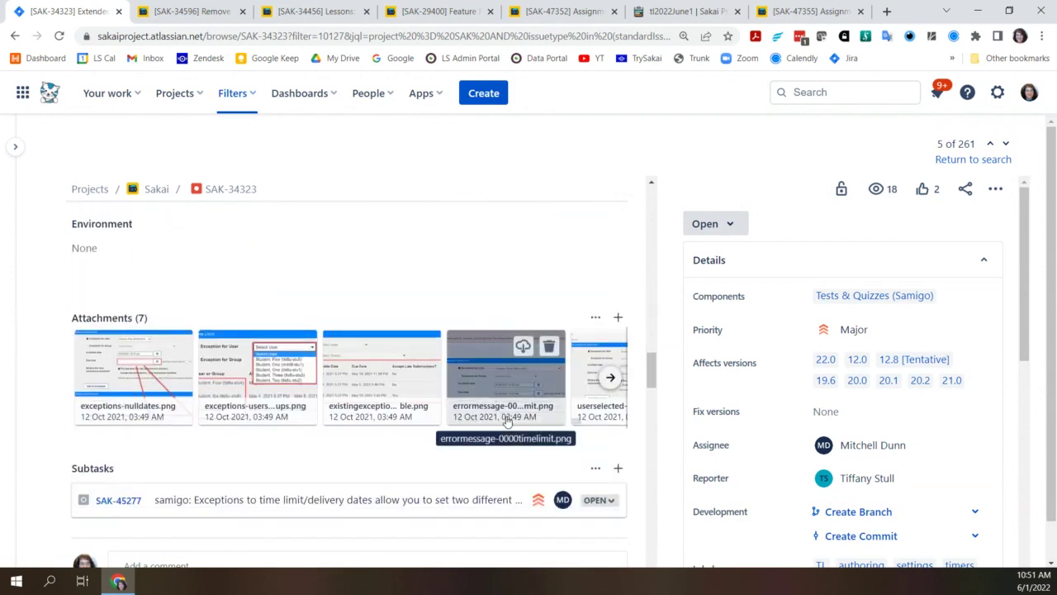
pyautogui.scroll(-3, 512, 430)
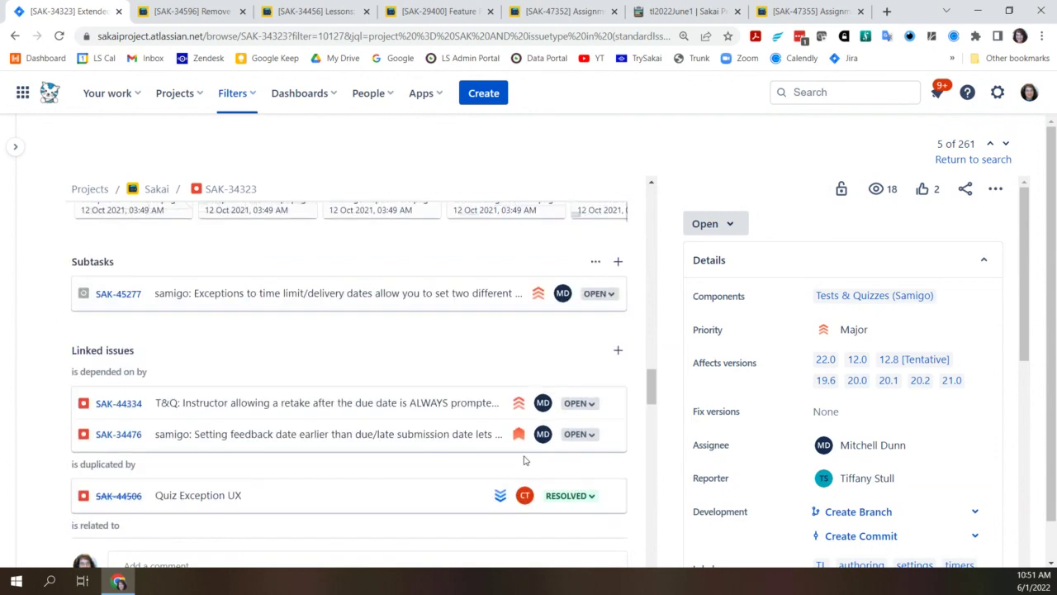
pyautogui.scroll(-10, 523, 460)
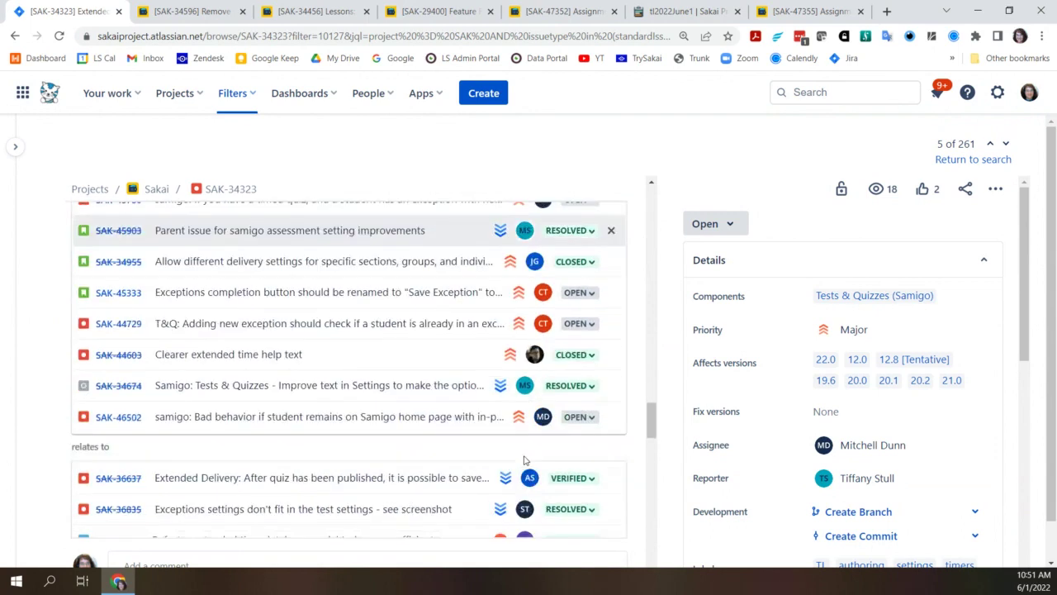
pyautogui.scroll(-8, 526, 460)
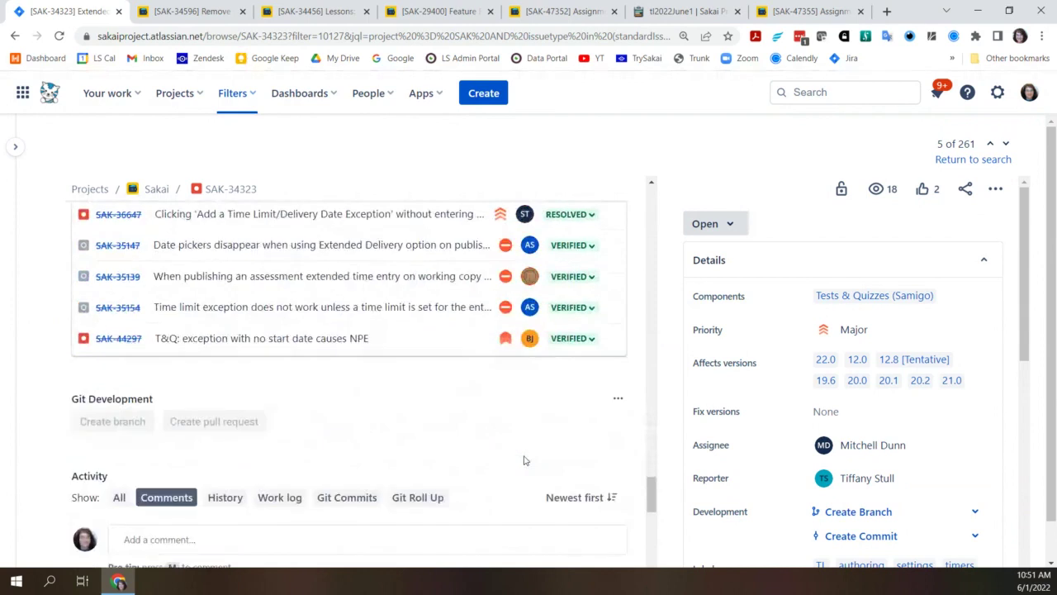
pyautogui.scroll(-3, 524, 460)
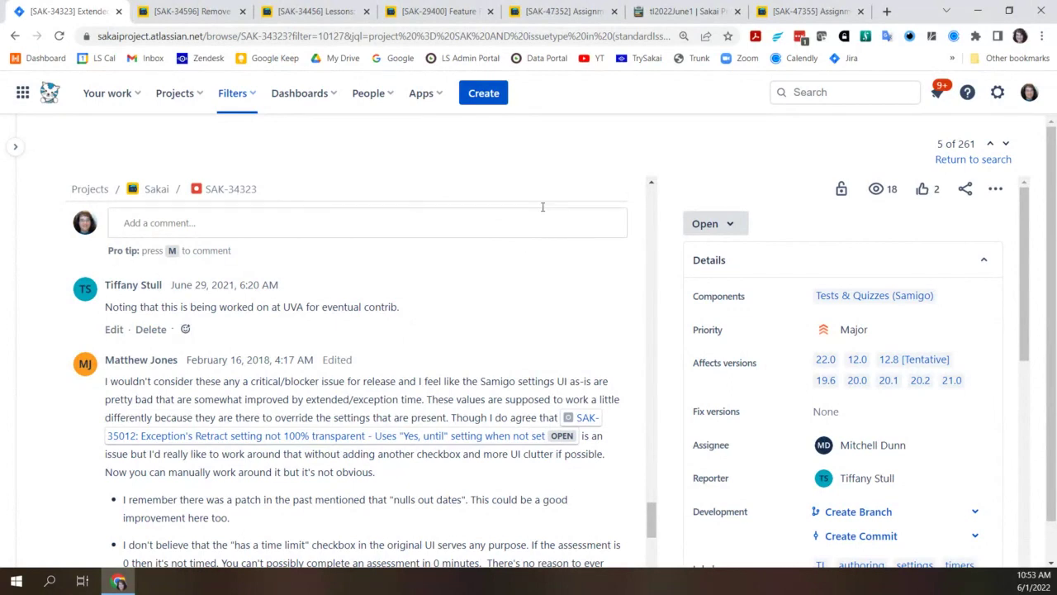
pyautogui.scroll(10, 543, 212)
pyautogui.scroll(10, 543, 213)
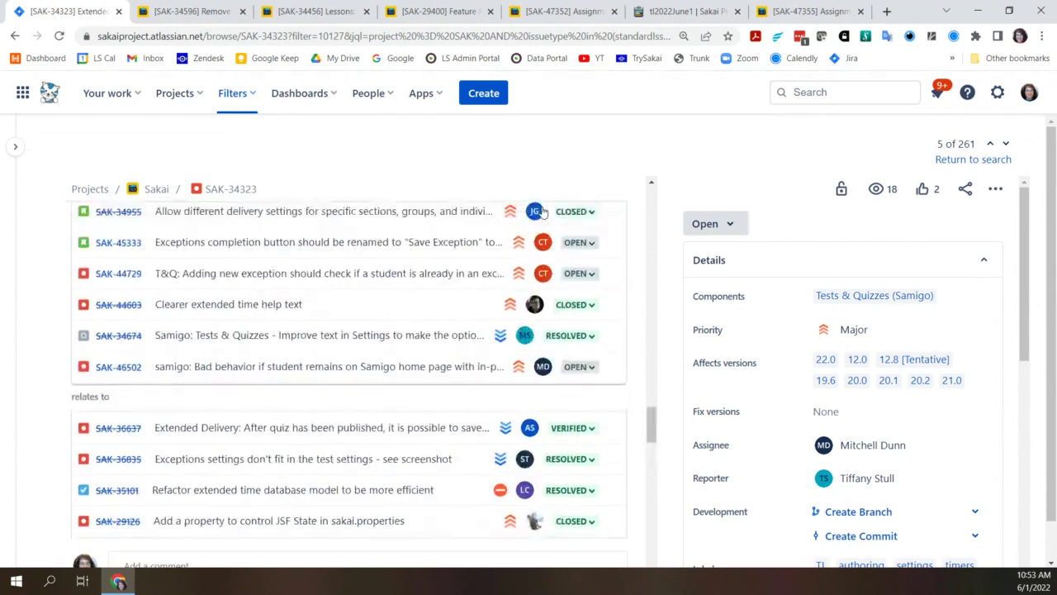
pyautogui.scroll(10, 543, 212)
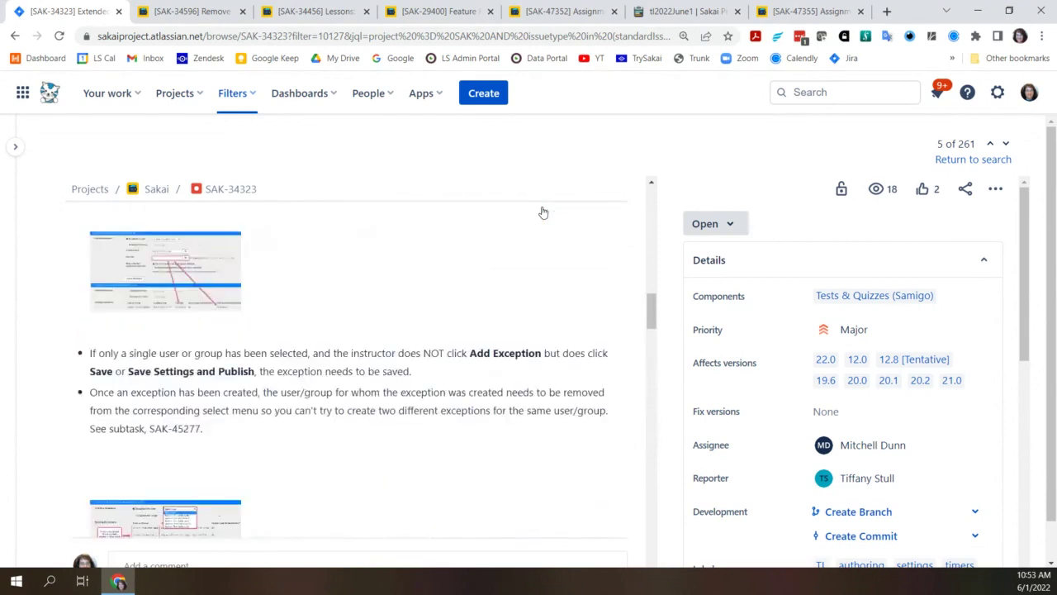
pyautogui.scroll(10, 543, 212)
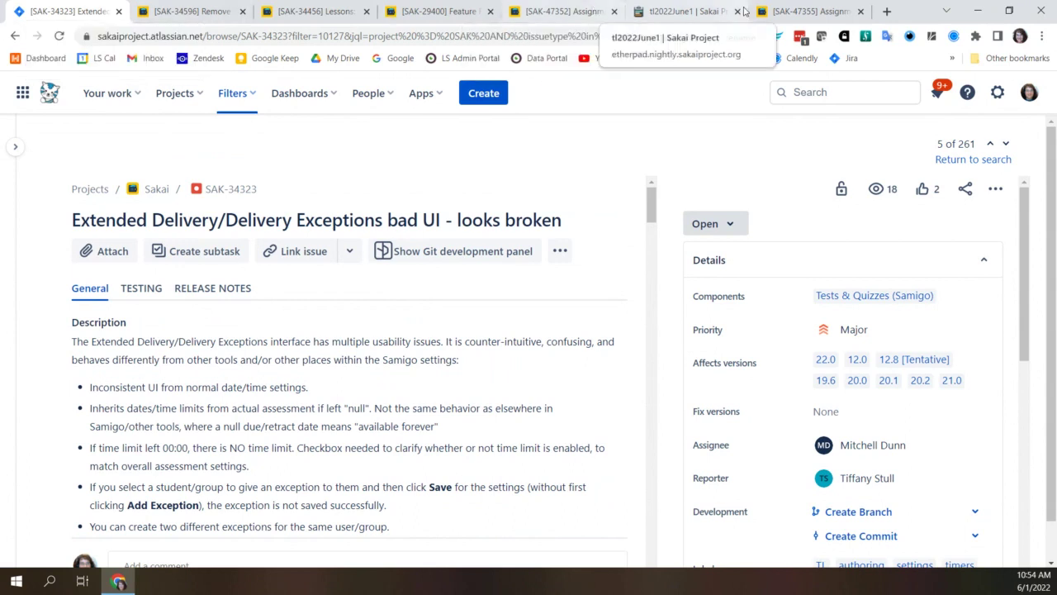
# Step: Switch to the tl2022June1 meeting notes and delete the "June 1 = open" line from the upcoming meetings
pyautogui.click(679, 11)
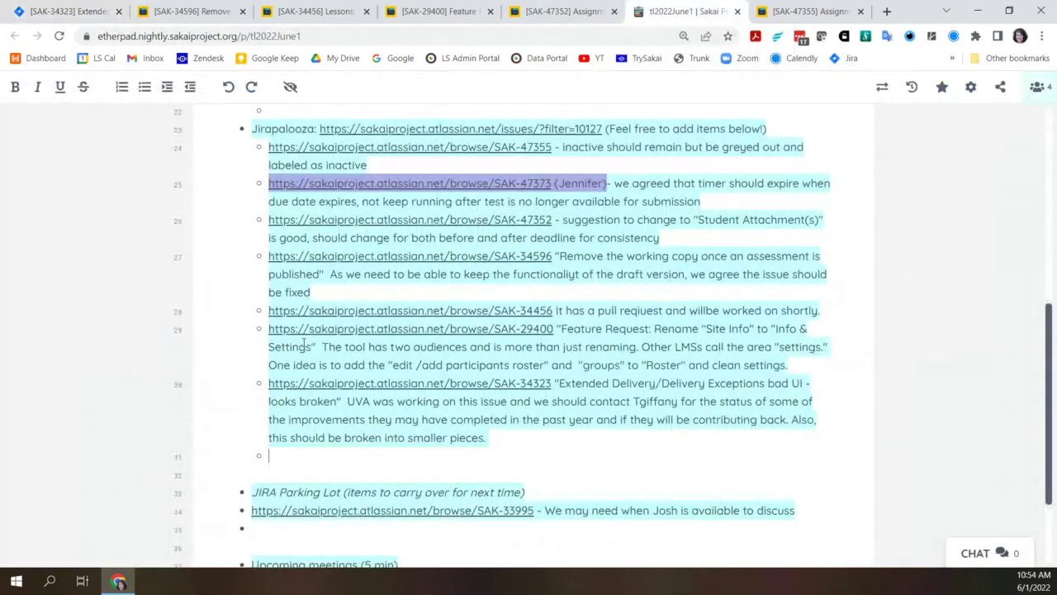
pyautogui.scroll(-2, 303, 342)
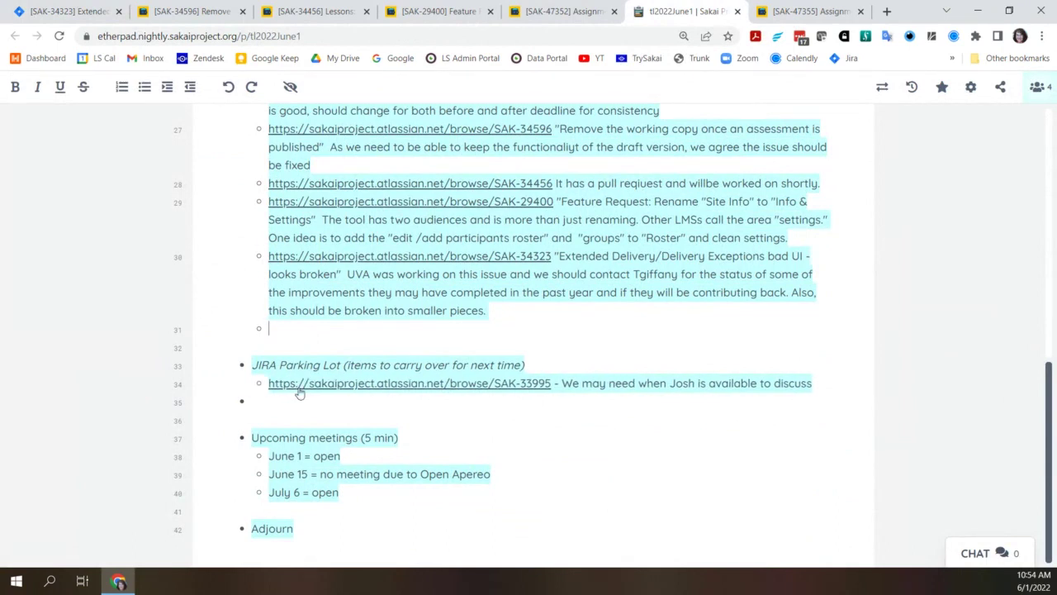
pyautogui.moveTo(349, 455); pyautogui.dragTo(254, 453)
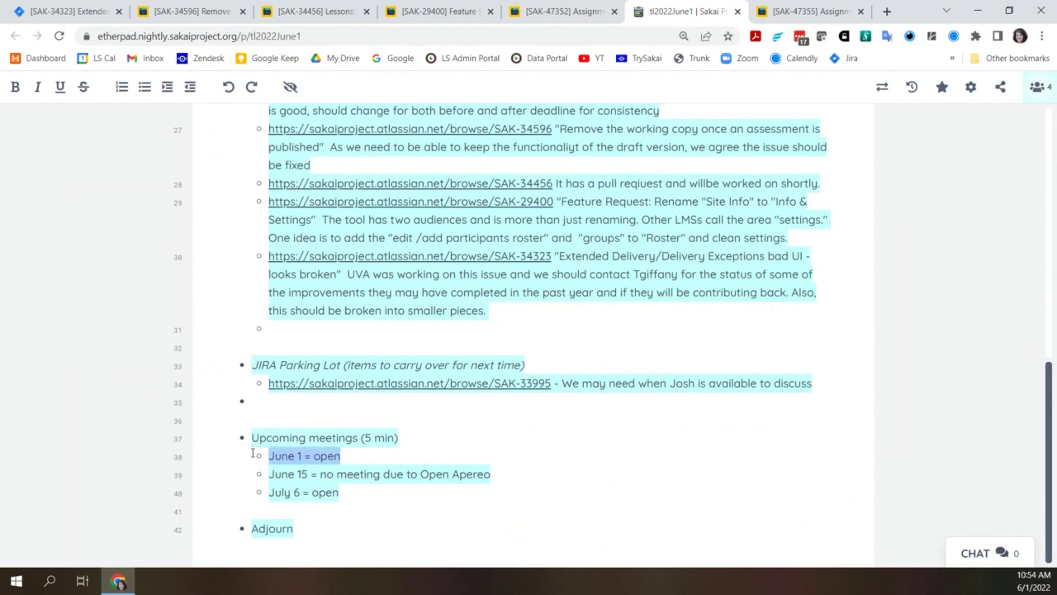
pyautogui.press('BackSpace')
pyautogui.press('BackSpace')
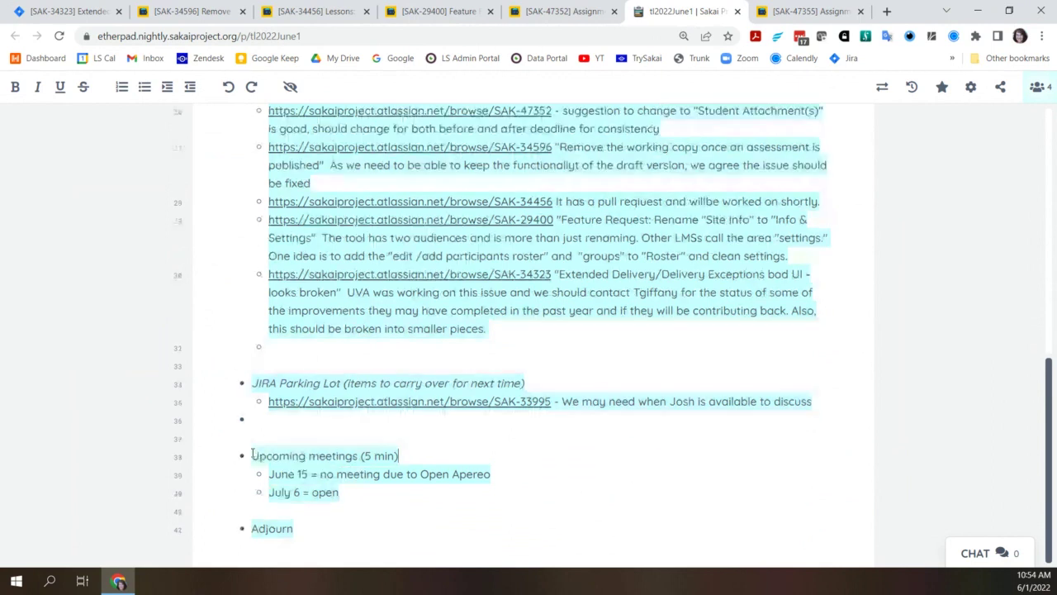